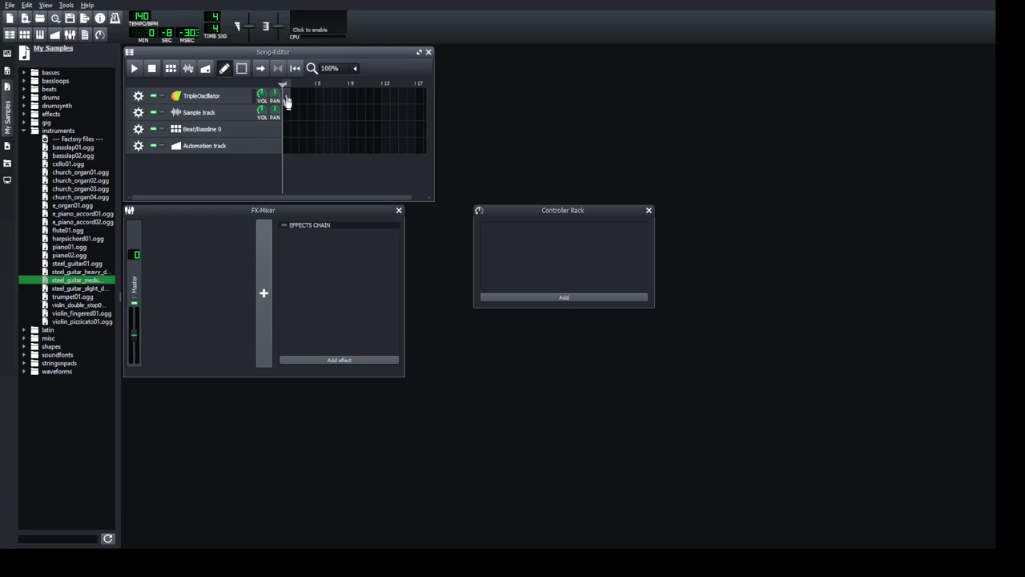
Step: Open a new pattern at the start of the TripleOscillator track in the Piano-Roll and sound a few piano keys
double_click(286, 97)
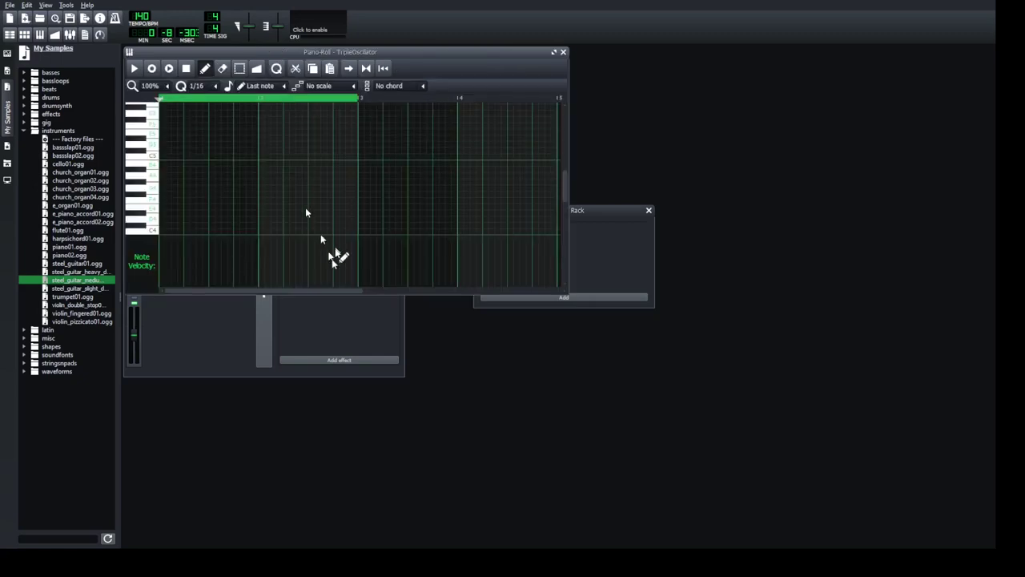
click(134, 170)
click(142, 171)
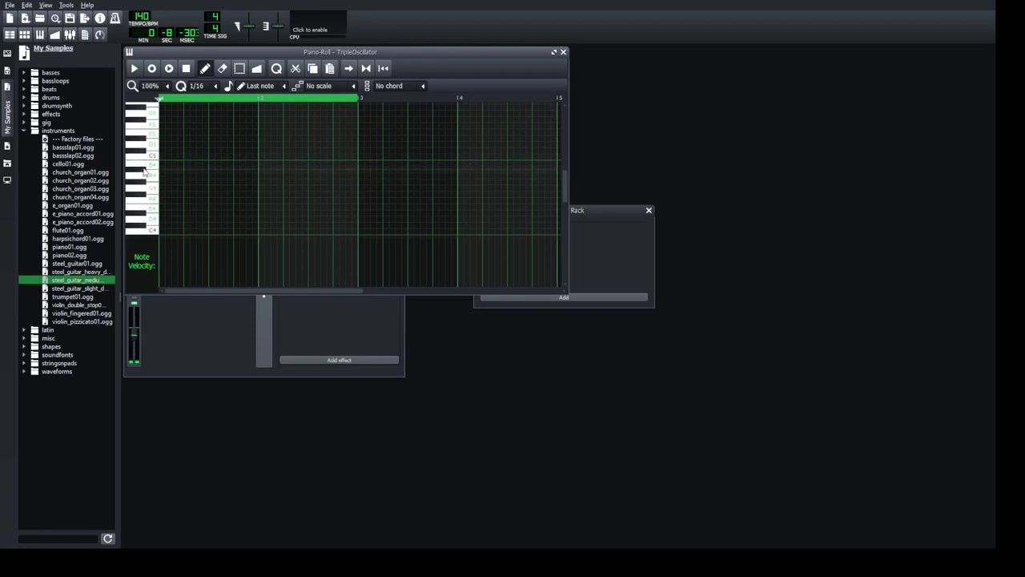
click(146, 185)
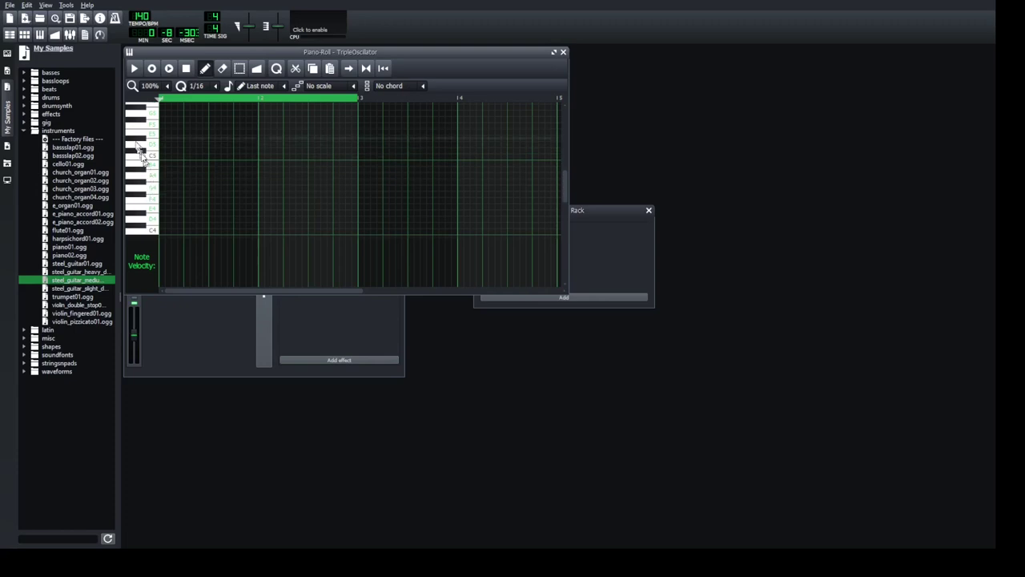
Step: Audition several TripleOscillator notes using the computer keyboard as a piano
key(c)
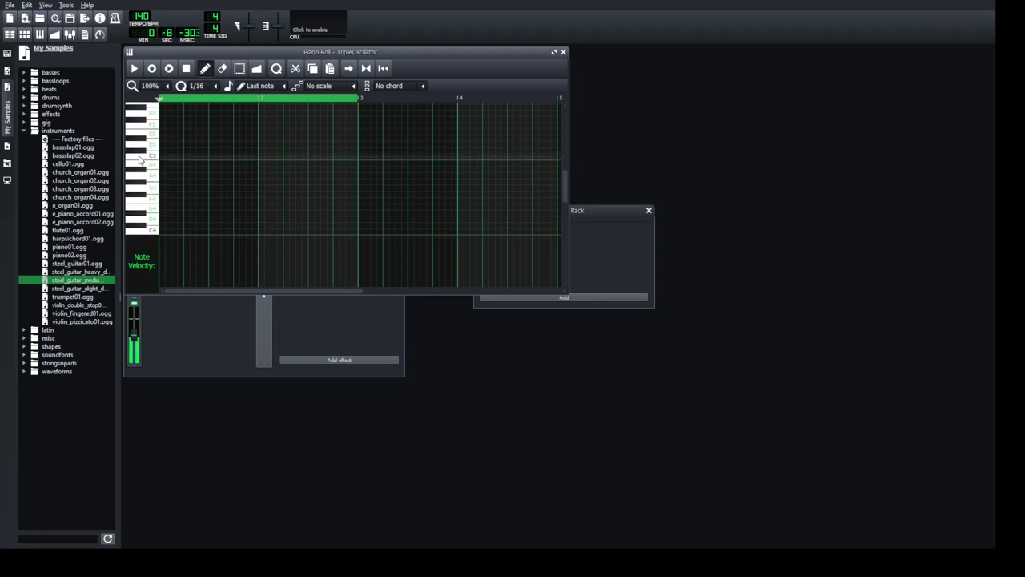
key(c)
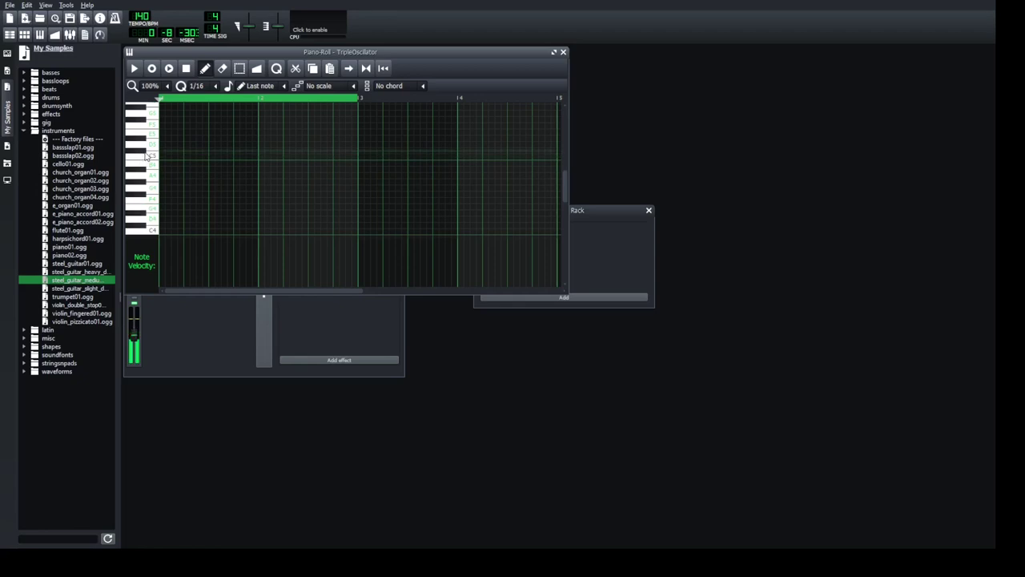
key(c)
key(b)
key(n)
key(m)
key(e)
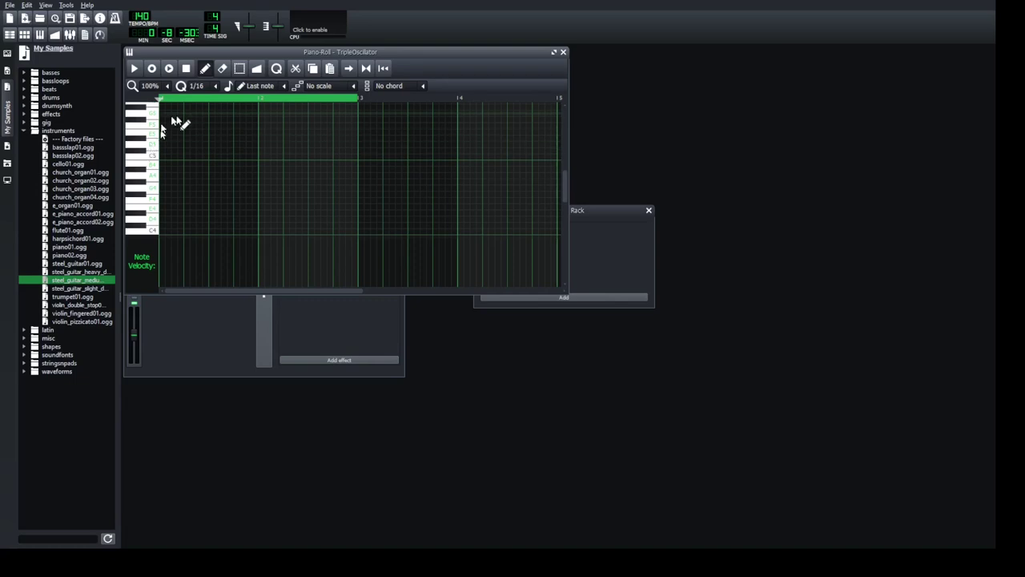
Step: Record a short melody on F4, G4, A4 and B4 in the TripleOscillator pattern during song playback, and stop recording
click(170, 69)
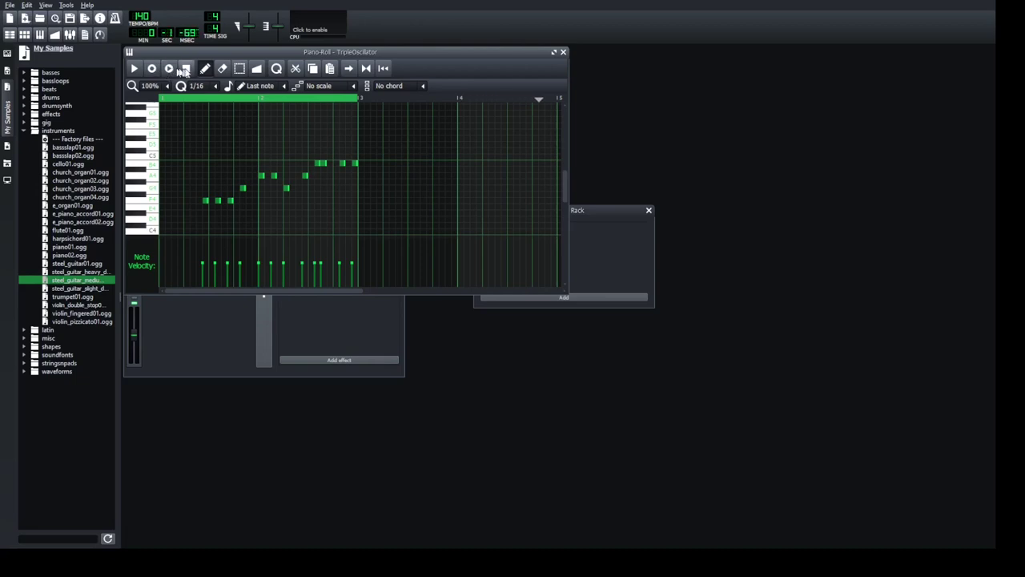
click(186, 68)
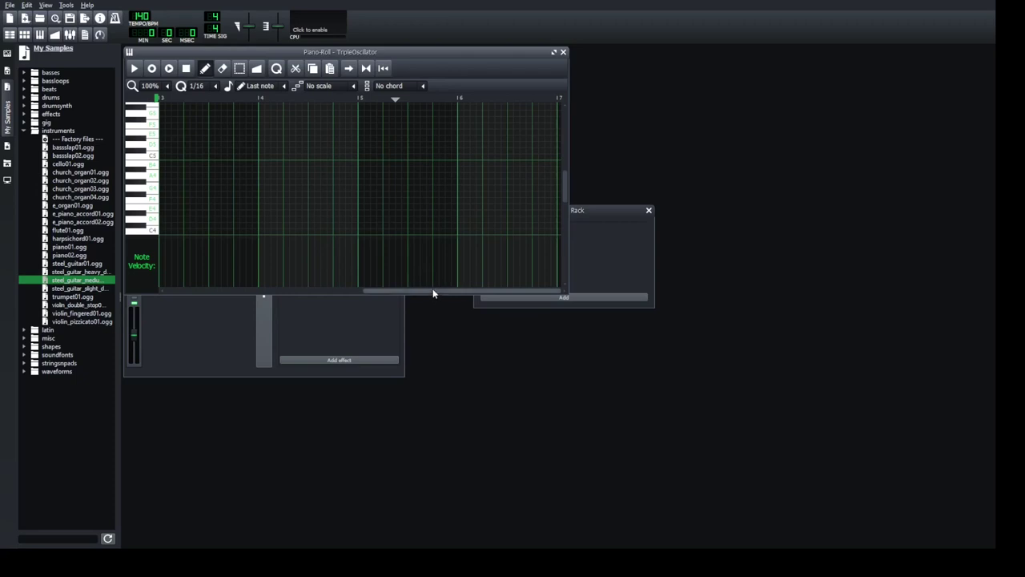
drag(433, 293, 239, 296)
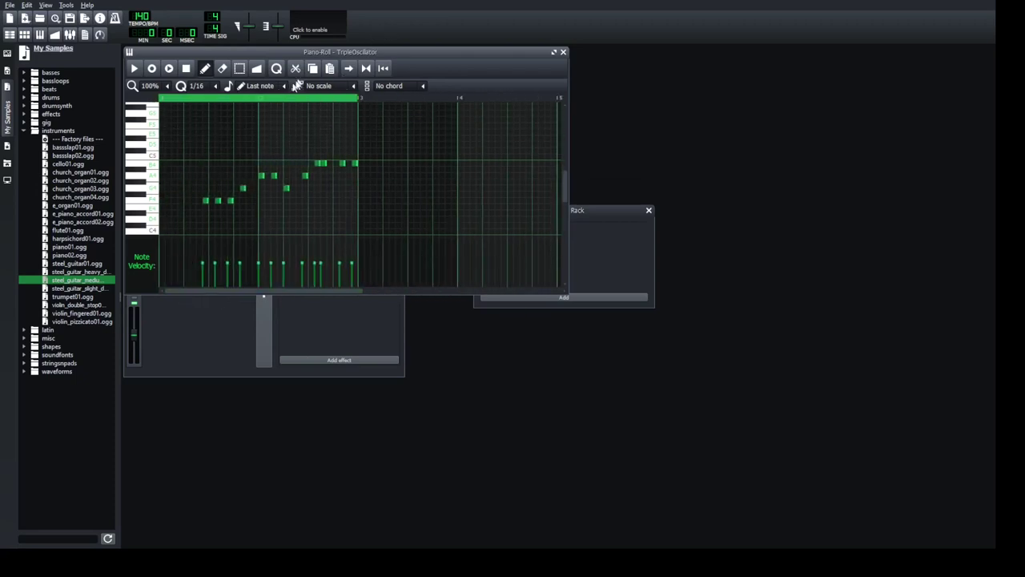
Step: Switch the loop points off and on again, and play back the recorded TripleOscillator melody
click(366, 69)
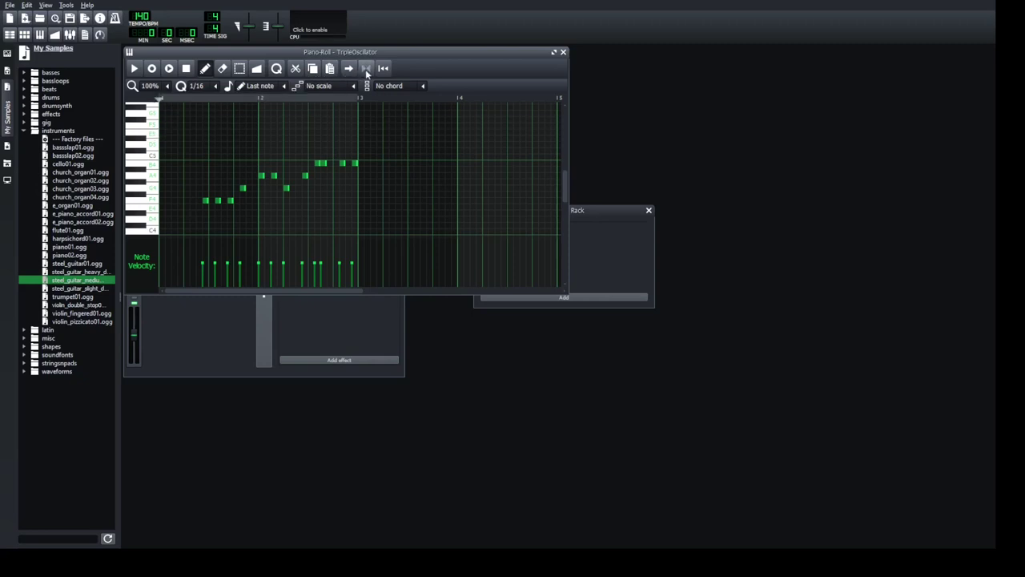
click(366, 69)
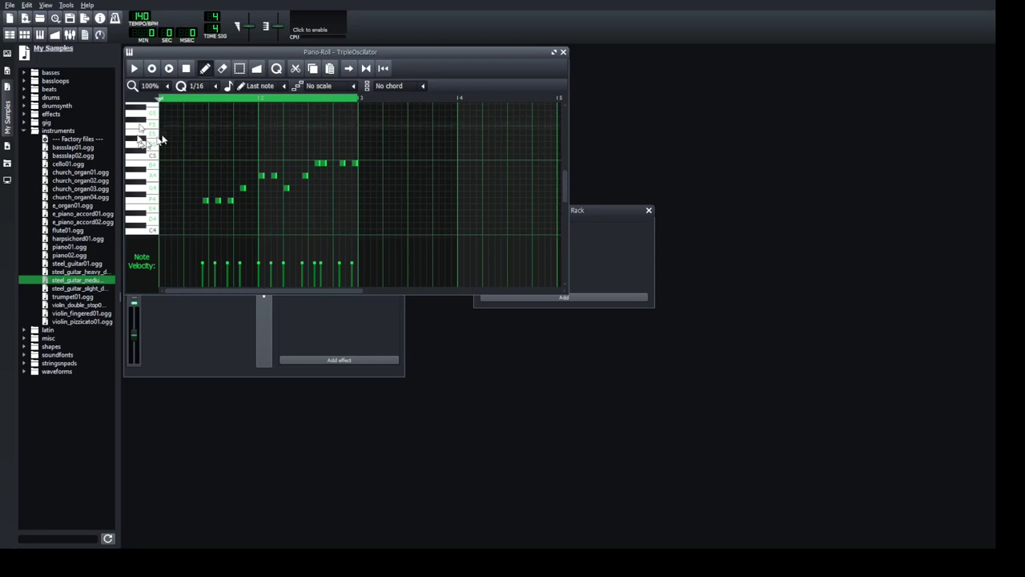
click(135, 69)
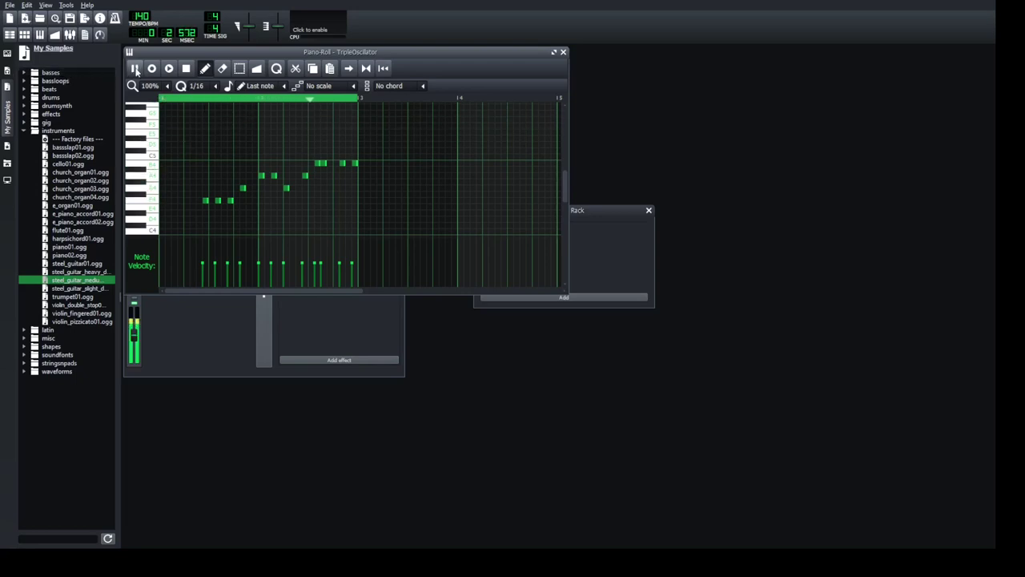
click(135, 69)
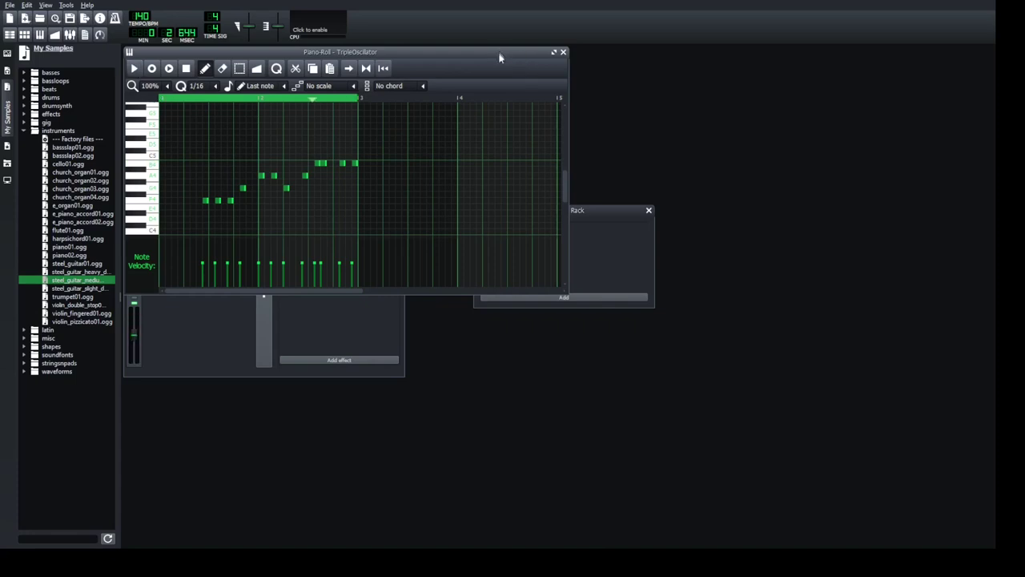
Step: Move the Piano-Roll window clear of the Song-Editor and mute the TripleOscillator track
drag(499, 60, 880, 29)
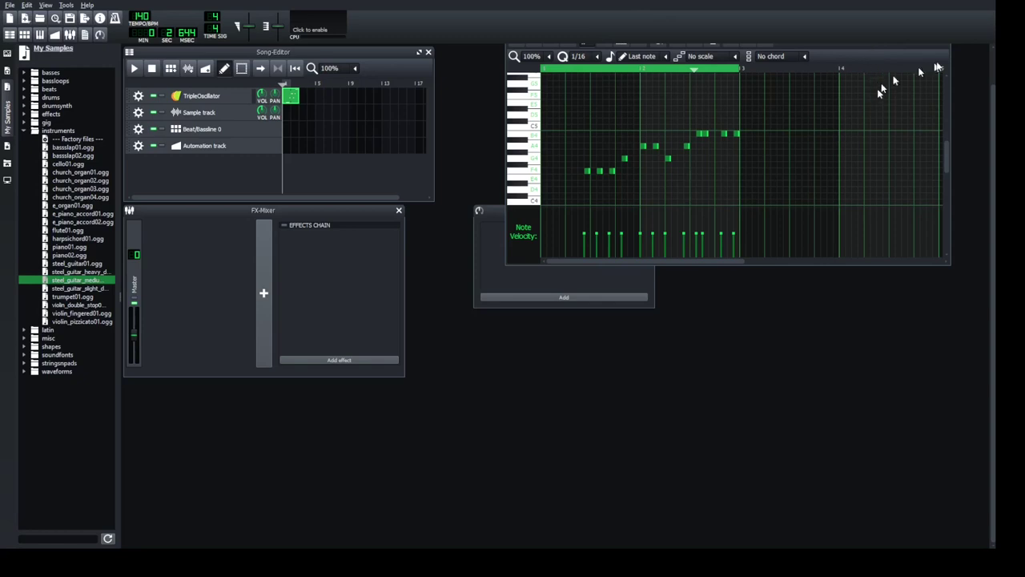
scroll(953, 69, up, 1)
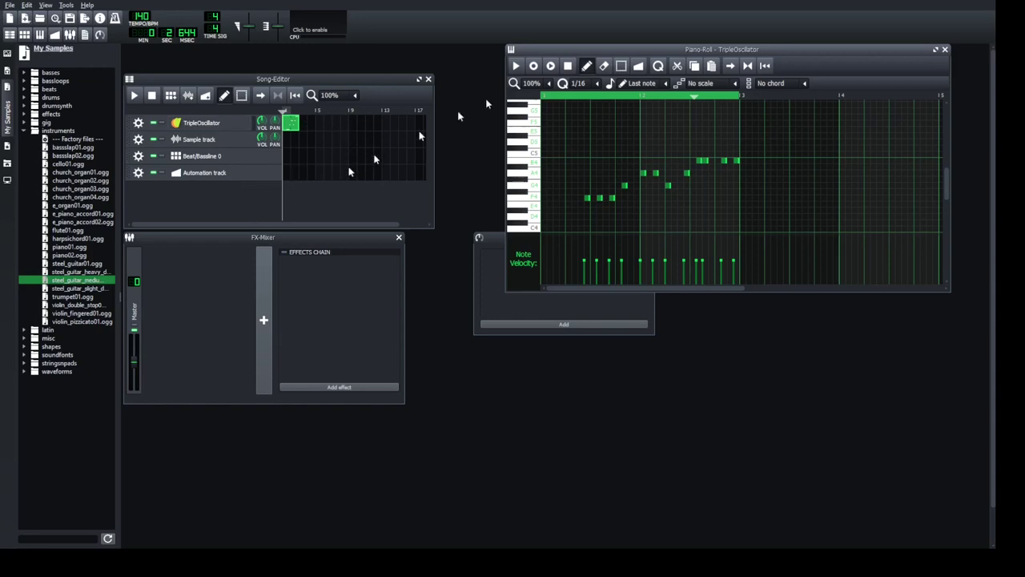
click(153, 123)
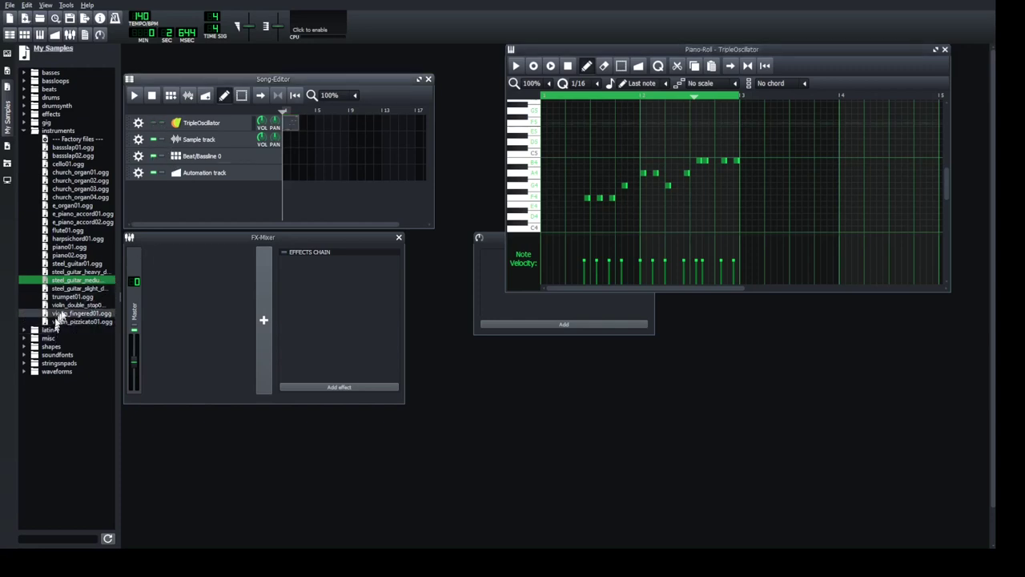
Step: Preview the flute01.ogg and trumpet01.ogg samples and add trumpet01.ogg as a new track in the Song-Editor
click(64, 231)
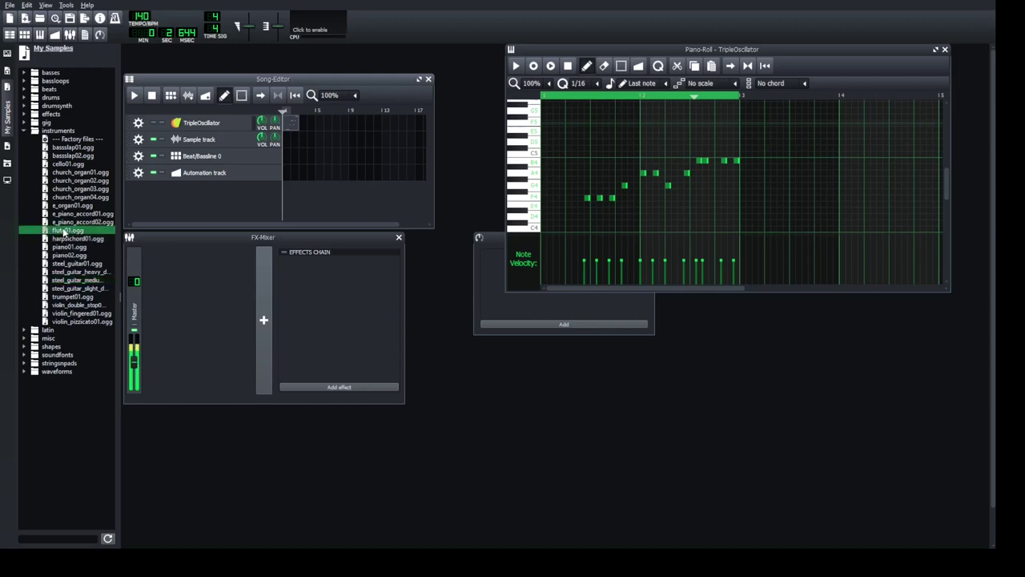
click(67, 298)
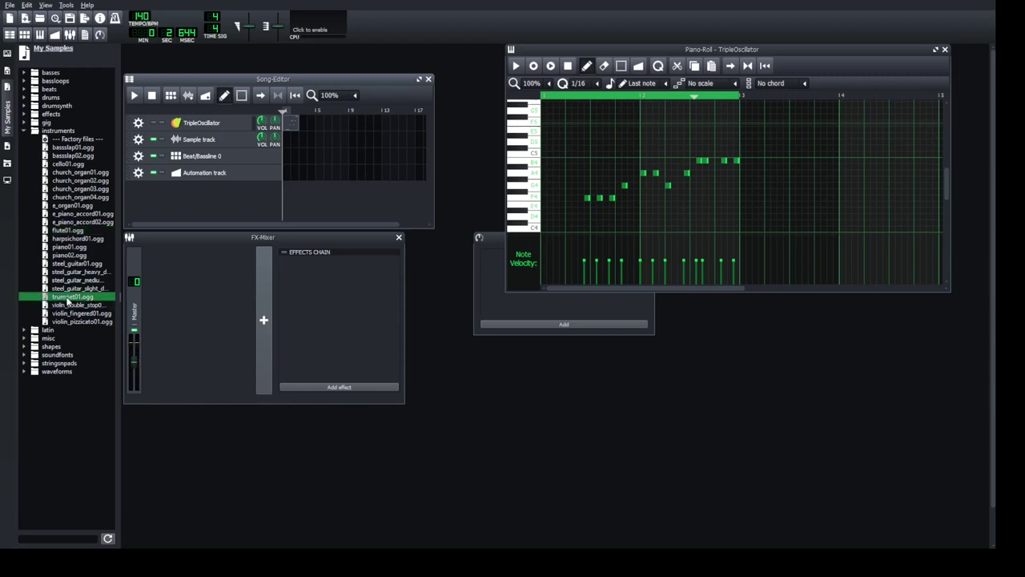
drag(68, 299, 160, 204)
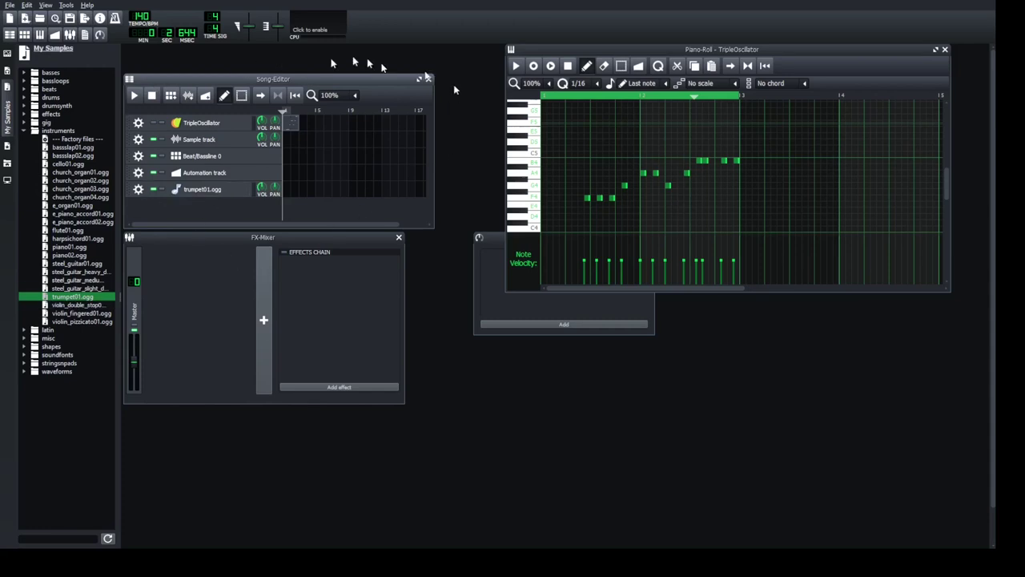
Step: Open a new pattern at the start of the trumpet01.ogg track in the Piano-Roll and audition some notes
double_click(287, 190)
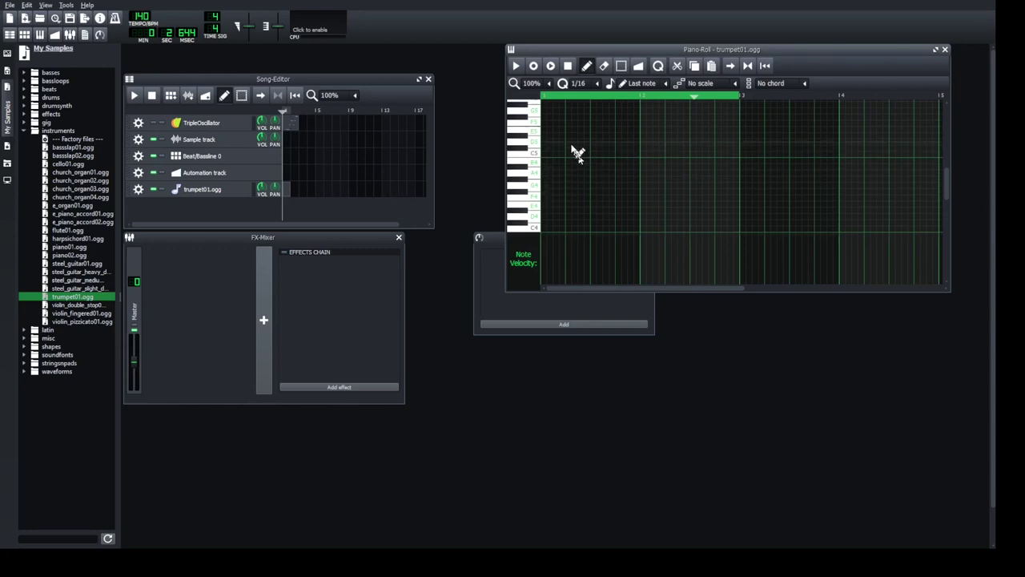
click(519, 196)
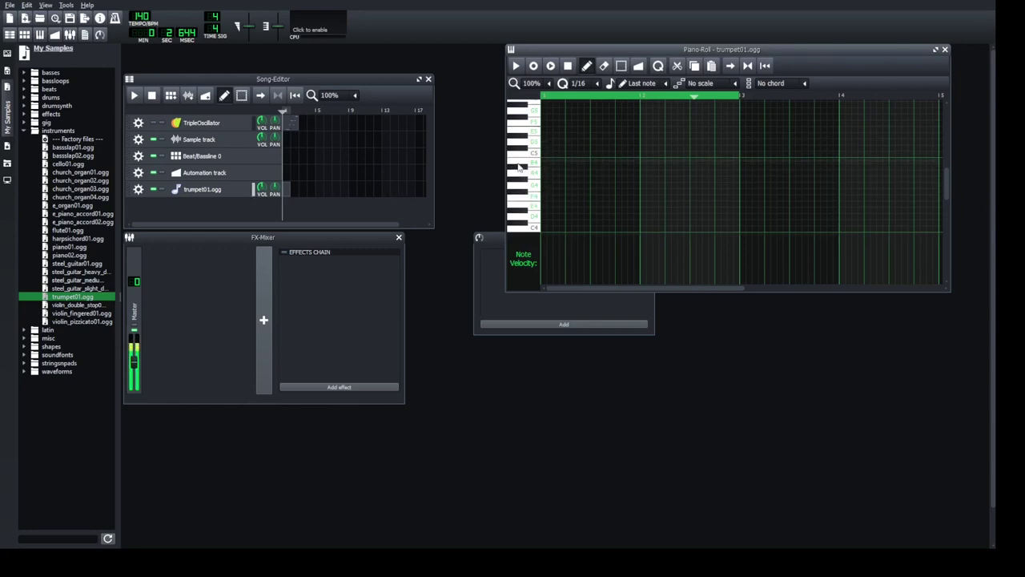
key(b)
key(b)
key(v)
key(v)
key(v)
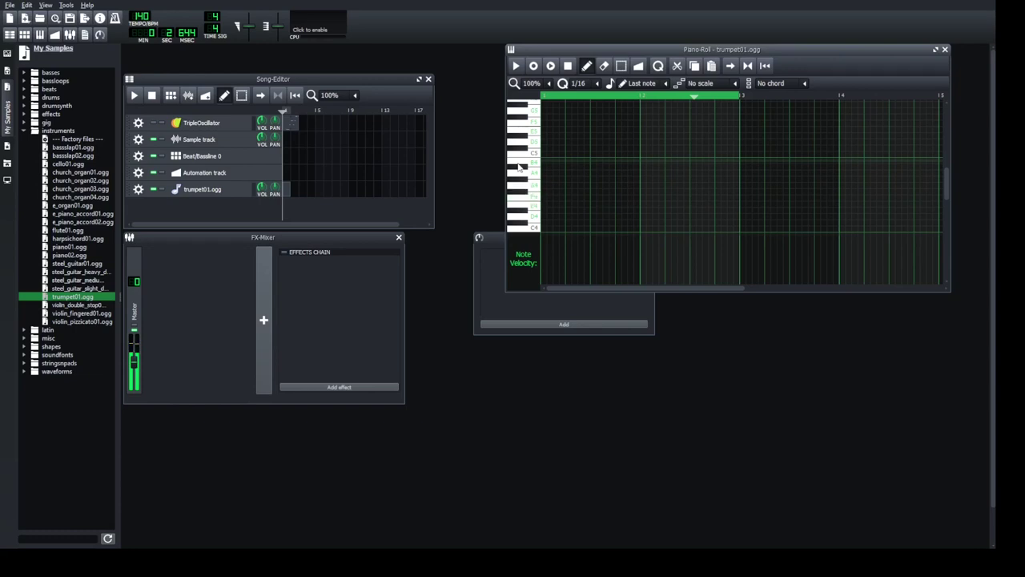
Step: Record repeated F4 notes with a brief G4 in the trumpet01.ogg pattern during song playback, and stop recording
click(551, 68)
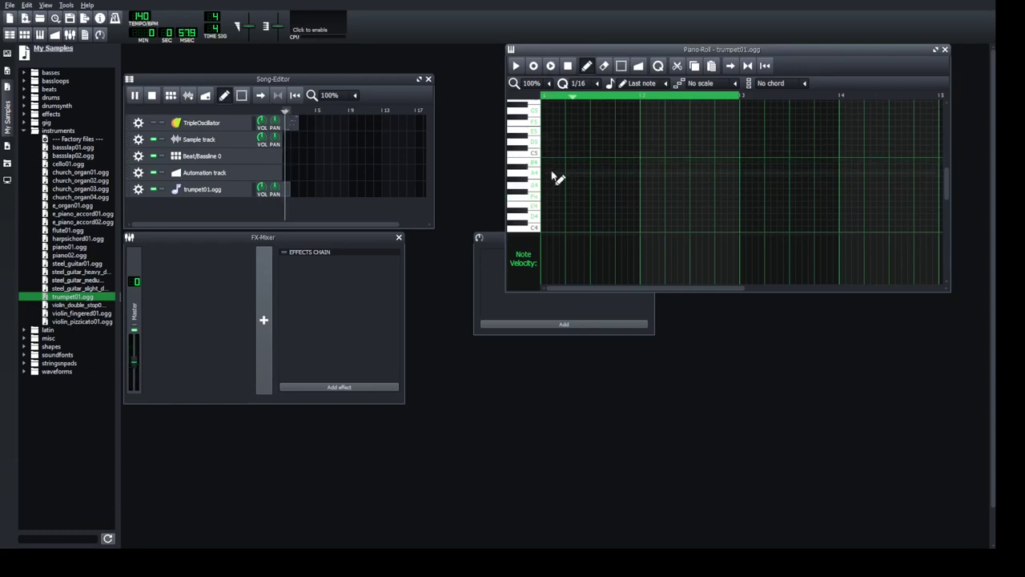
key(v)
key(v)
key(v)
key(b)
key(v)
key(v)
key(v)
key(v)
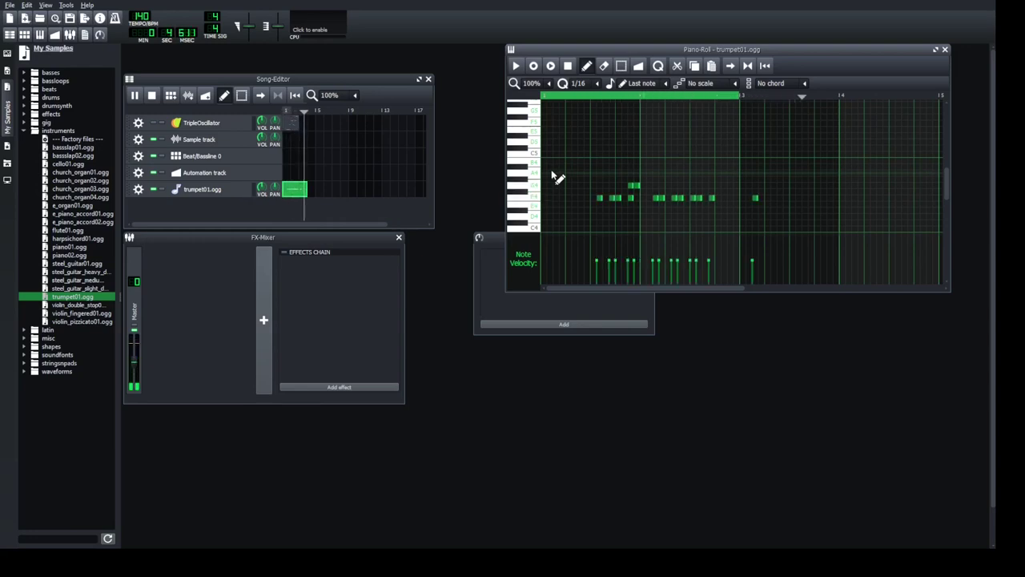
key(v)
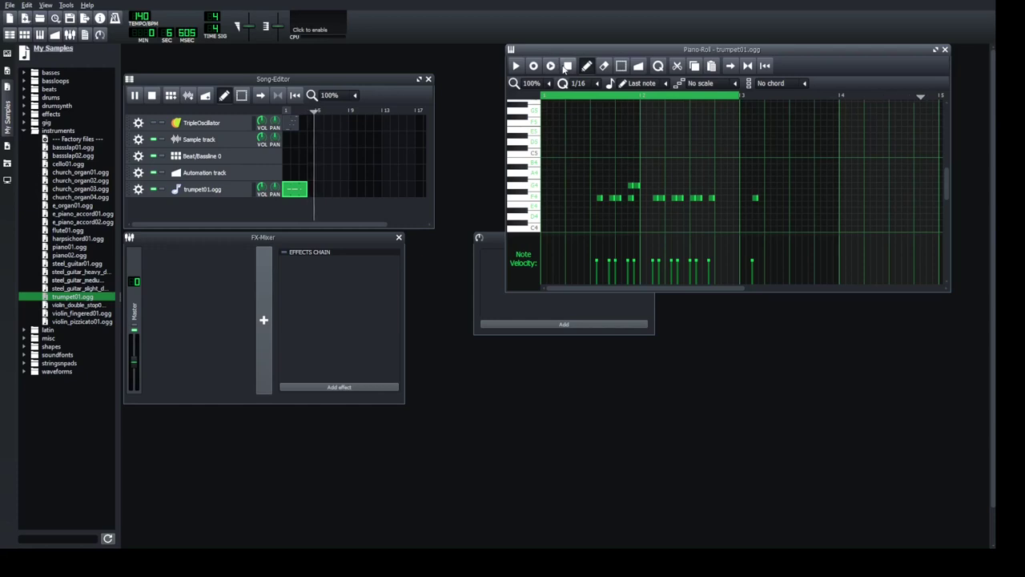
click(569, 67)
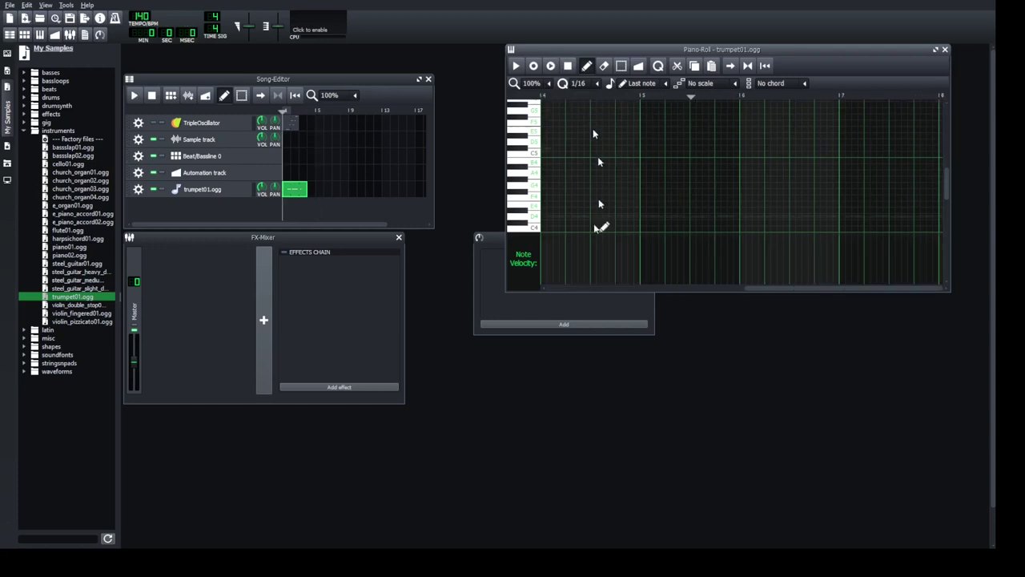
drag(791, 291, 547, 308)
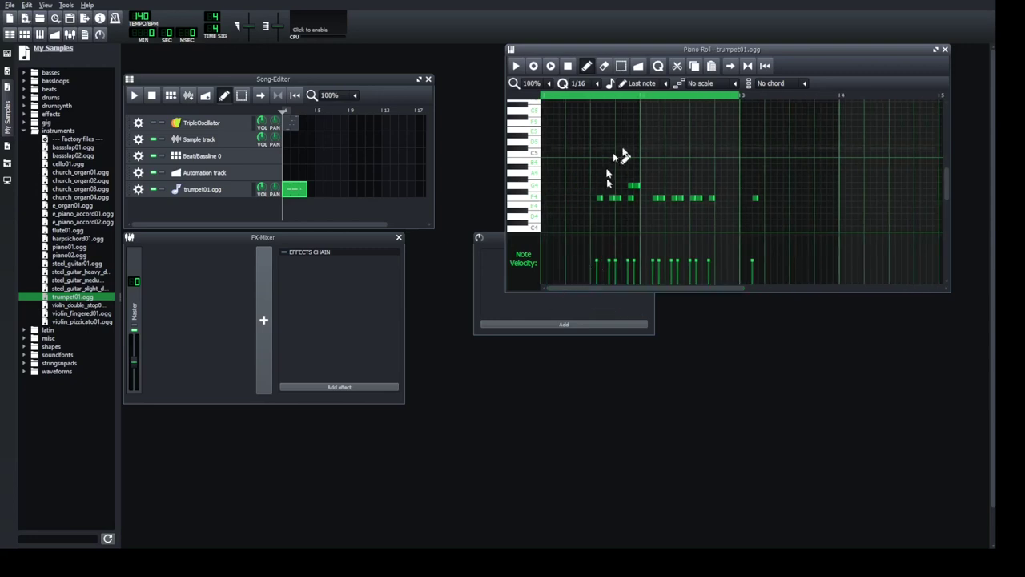
Step: Extend the Piano-Roll loop end to bar 4 and switch the loop points off and on
right_click(840, 97)
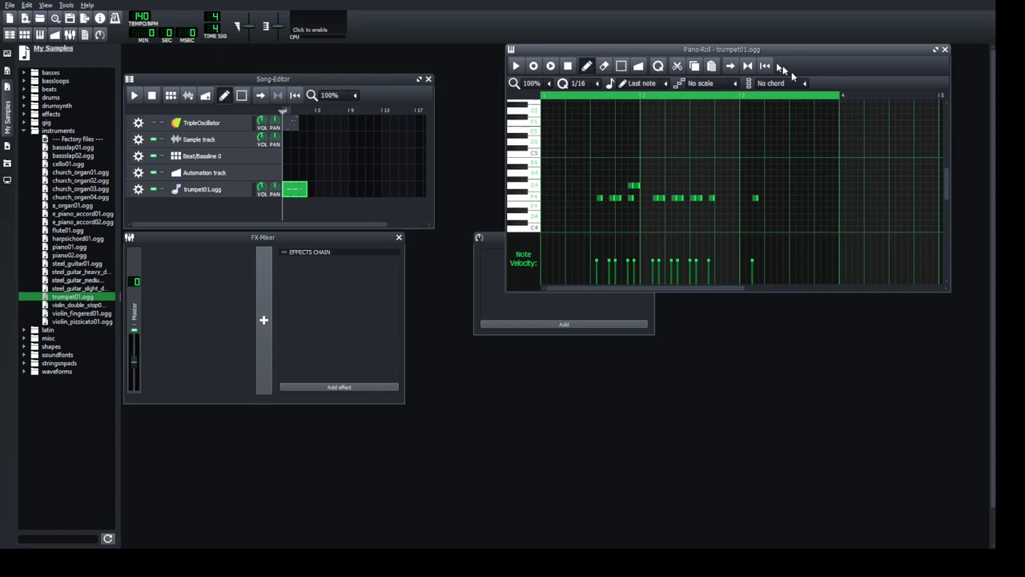
click(748, 67)
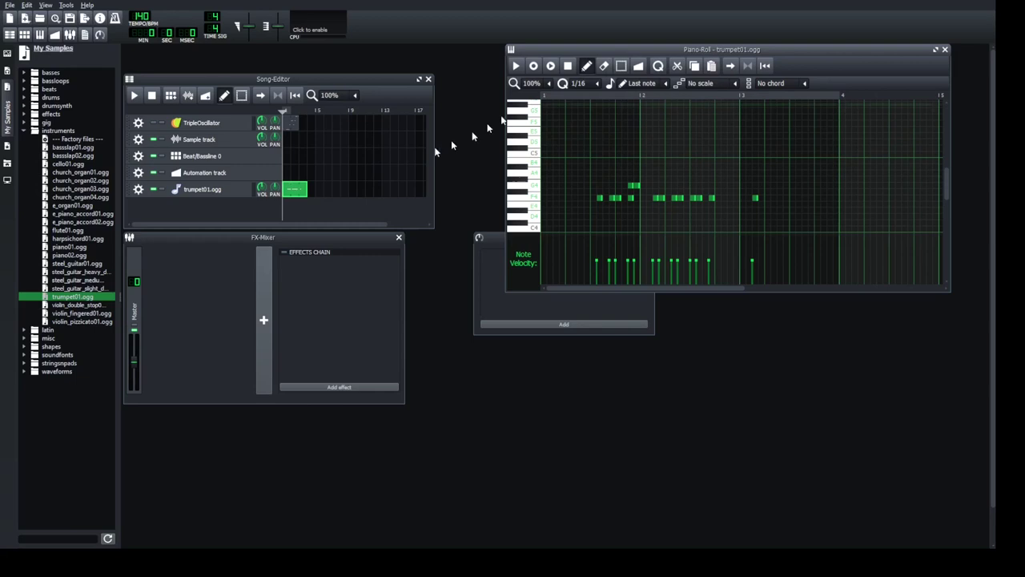
click(765, 68)
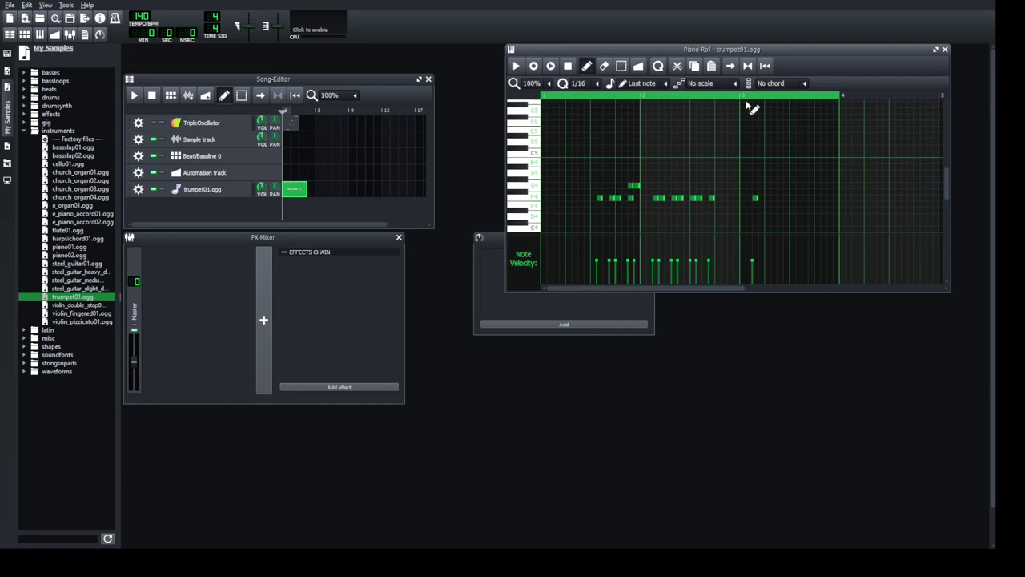
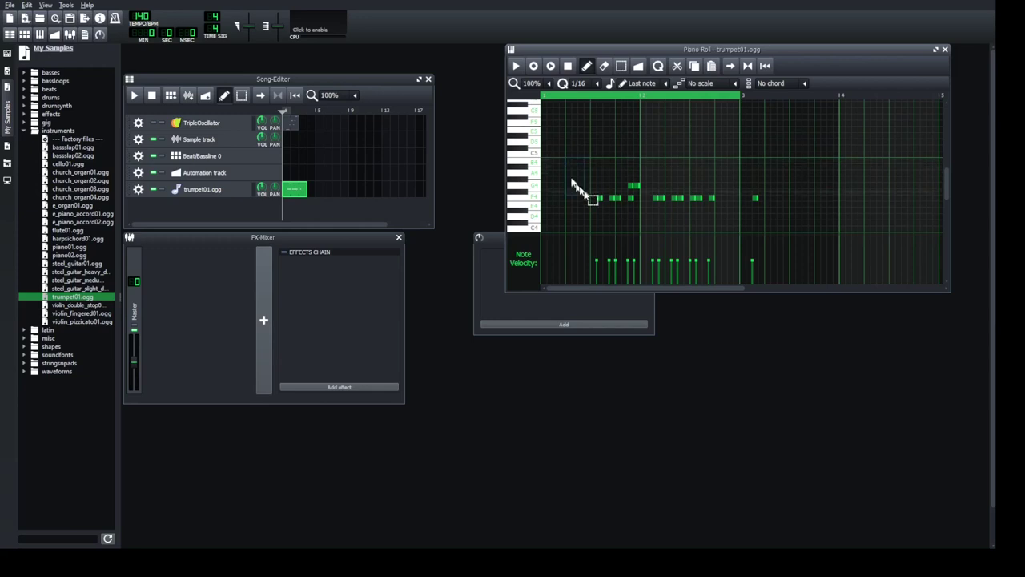
Step: Shift all the recorded trumpet notes about one and a half beats earlier, deselect them and play the pattern
key(ctrl+a)
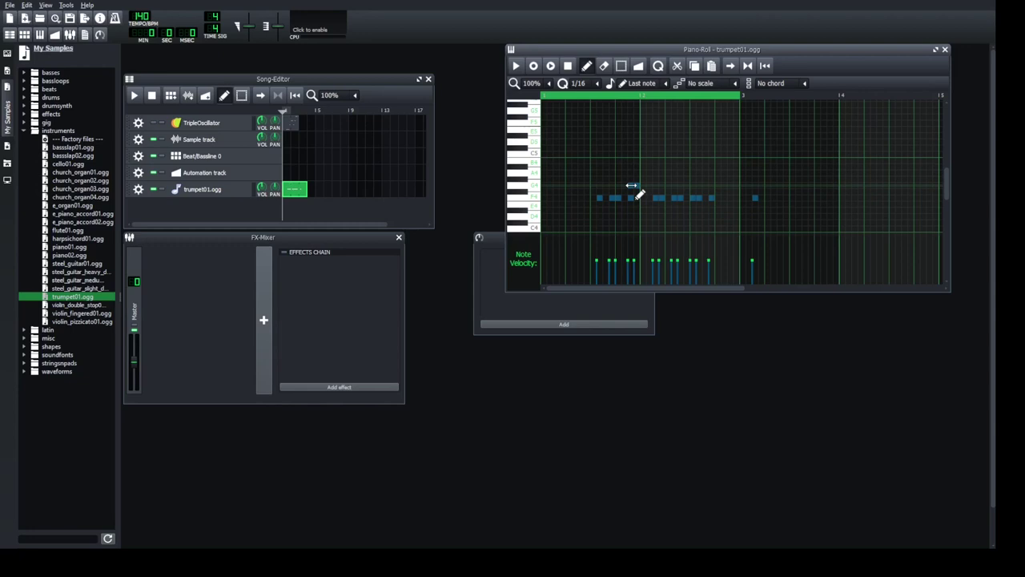
drag(636, 198, 634, 199)
drag(635, 199, 644, 196)
drag(633, 187, 597, 187)
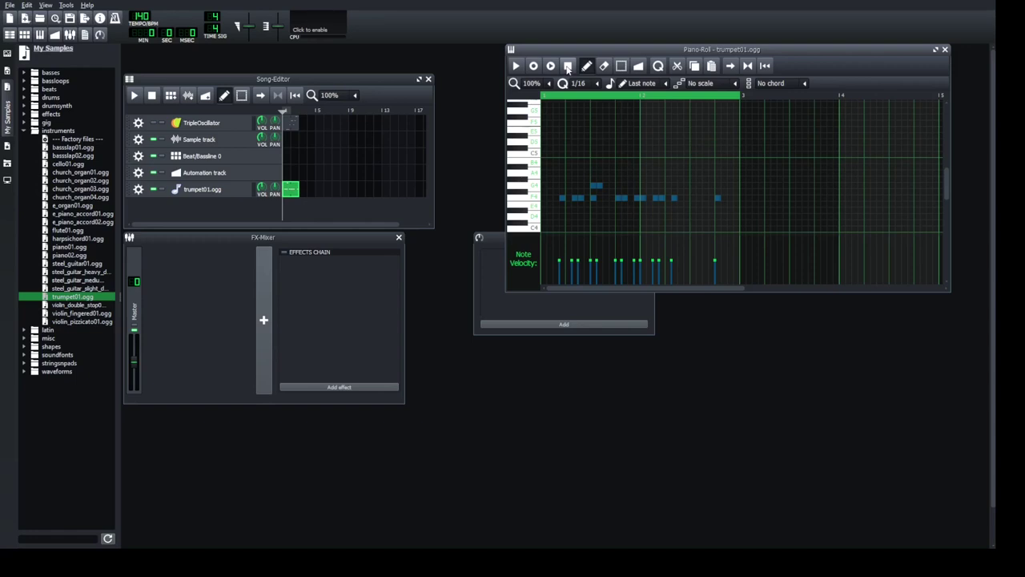
click(609, 151)
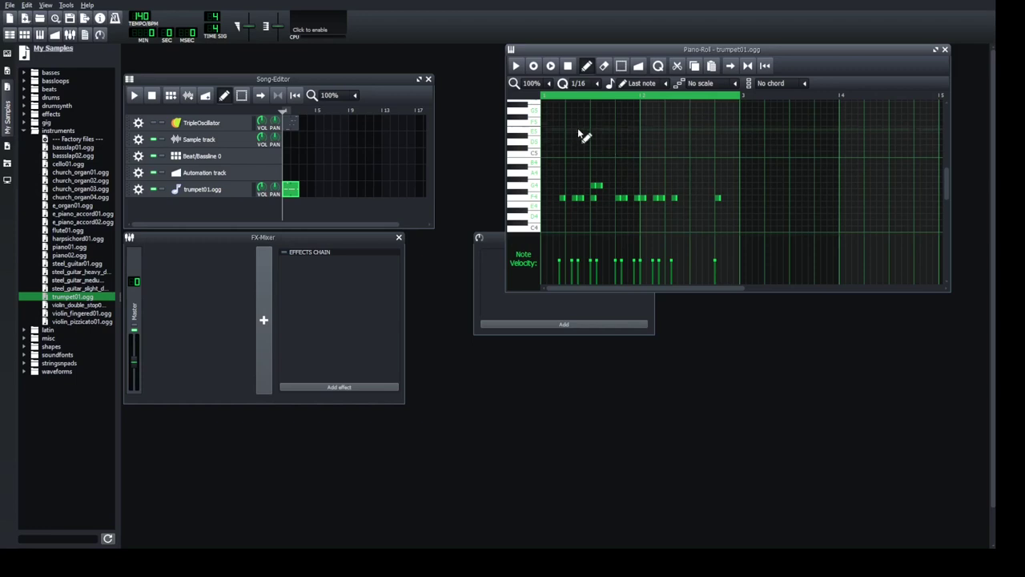
click(517, 67)
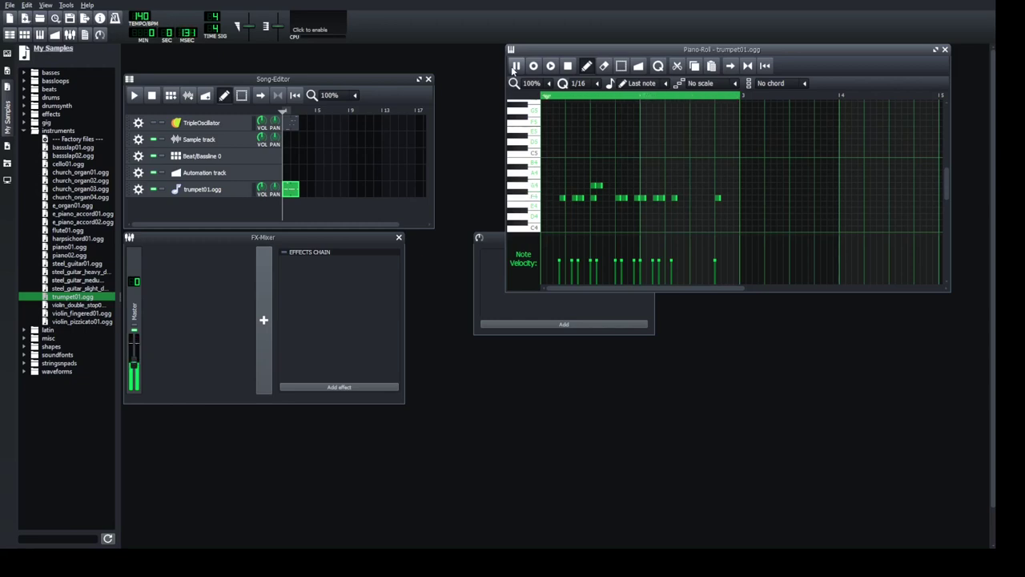
Step: Stop the pattern playback and lengthen the last F4 trumpet note to three sixteenths, starting two sixteenths earlier
click(567, 67)
scroll(528, 84, up, 1)
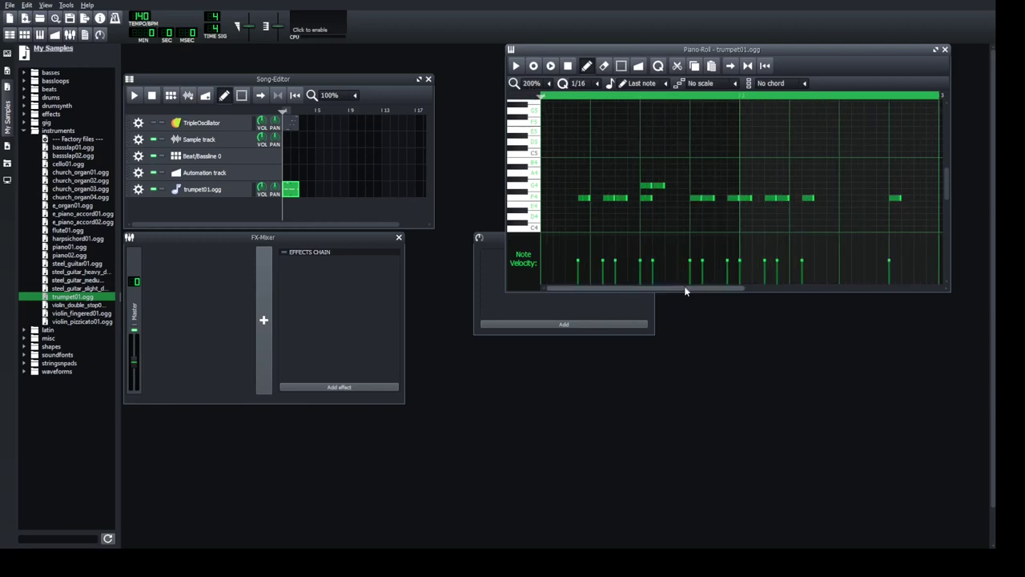
drag(685, 292, 758, 286)
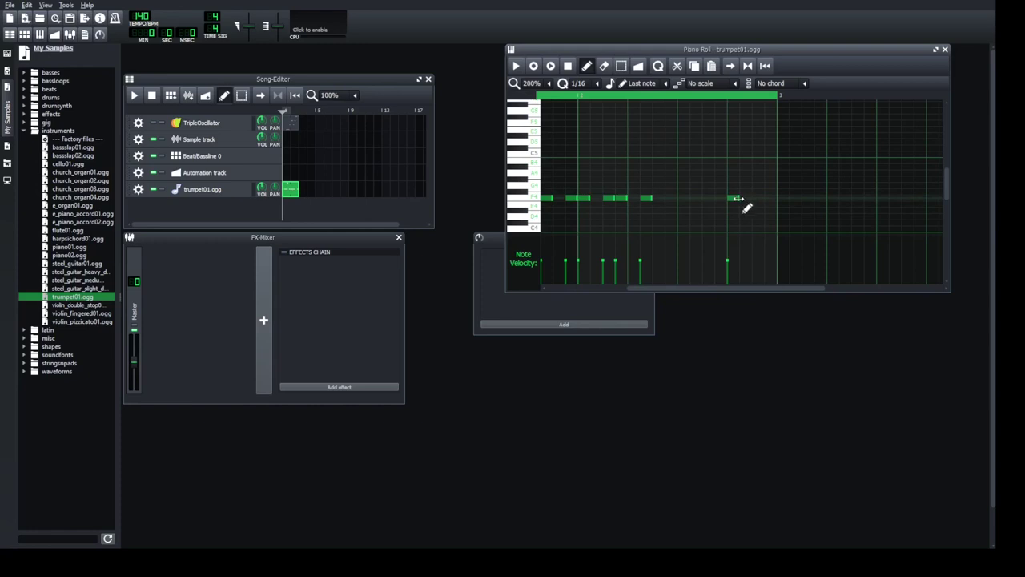
mouse_move(738, 198)
mouse_down()
mouse_move(767, 200)
mouse_move(751, 199)
mouse_up()
click(744, 199)
mouse_move(735, 198)
mouse_down()
mouse_move(712, 201)
mouse_move(741, 198)
mouse_up()
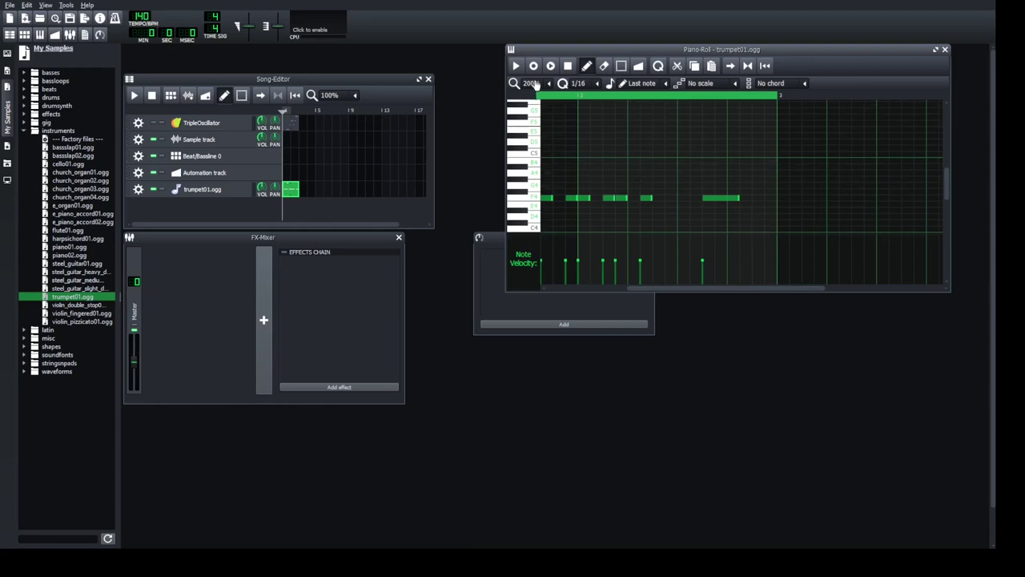
Step: Play the edited trumpet01.ogg pattern in the Piano-Roll to check the longer last note, and stop it
scroll(530, 87, up, 1)
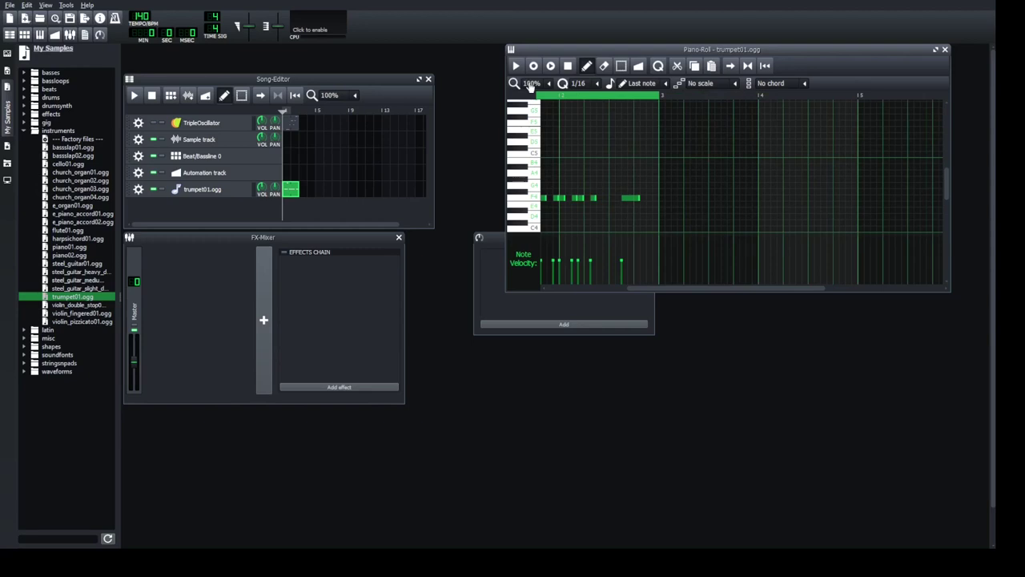
scroll(530, 87, down, 1)
scroll(529, 87, down, 1)
scroll(529, 87, up, 2)
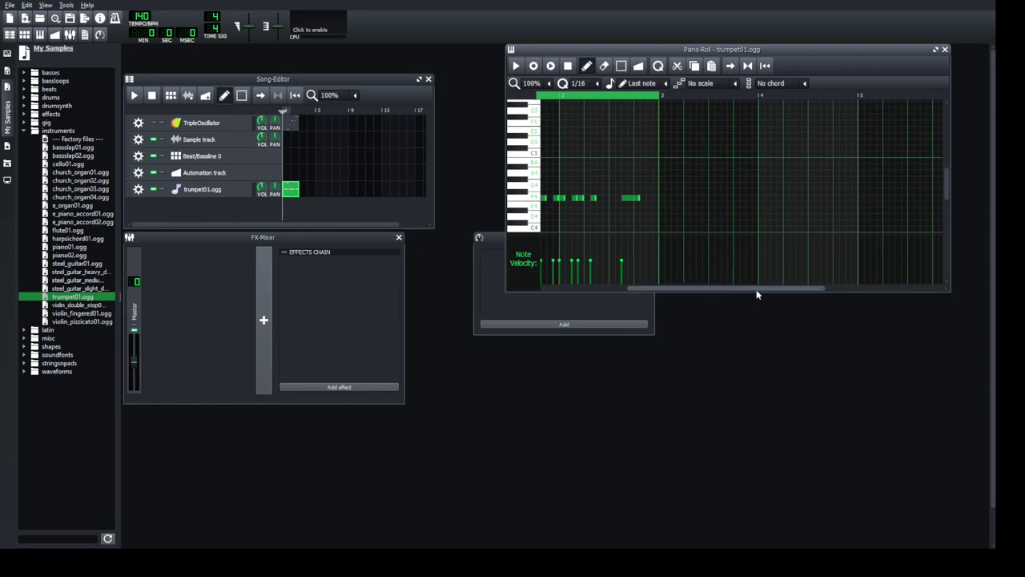
drag(755, 286, 623, 296)
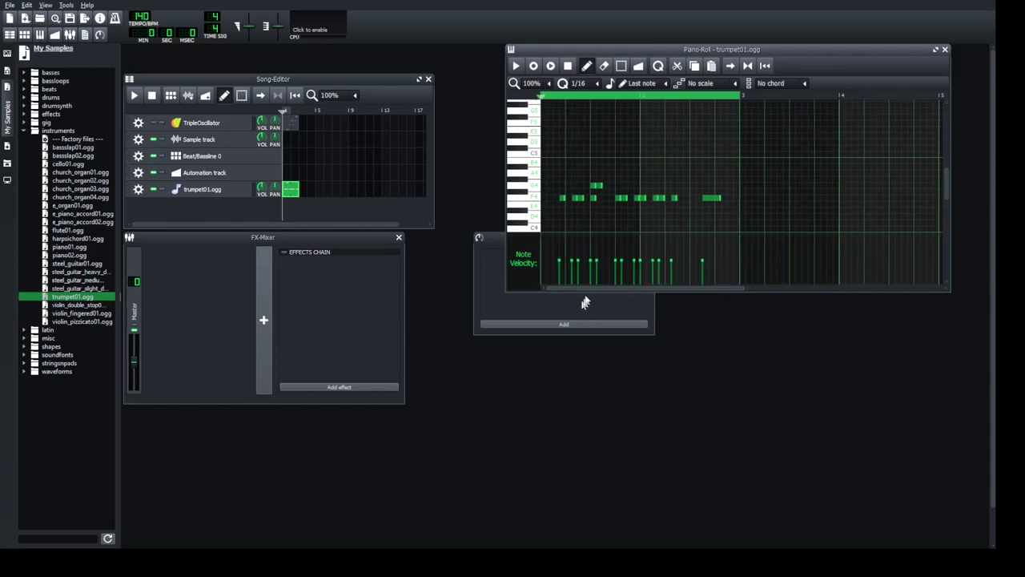
click(515, 66)
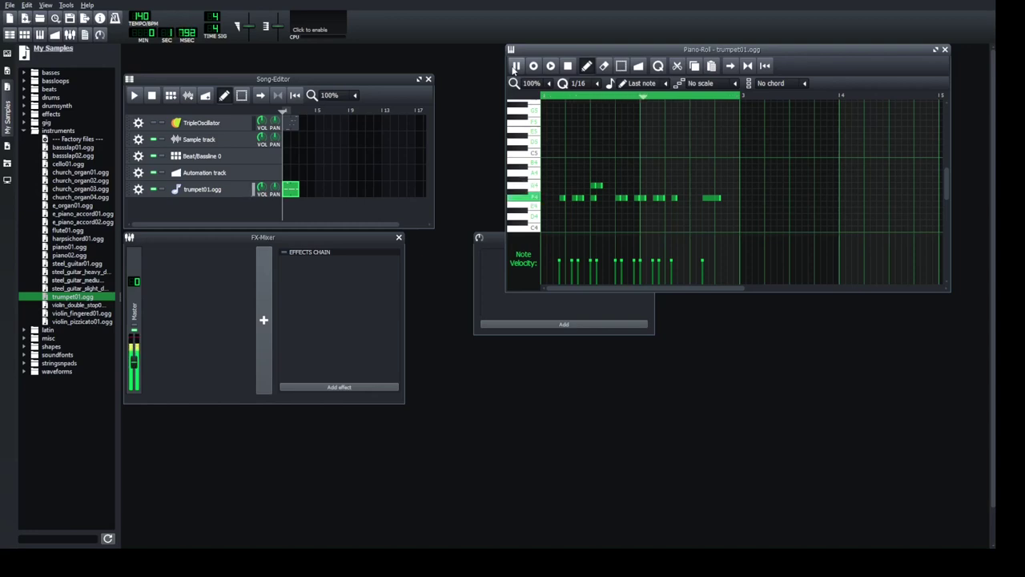
click(568, 66)
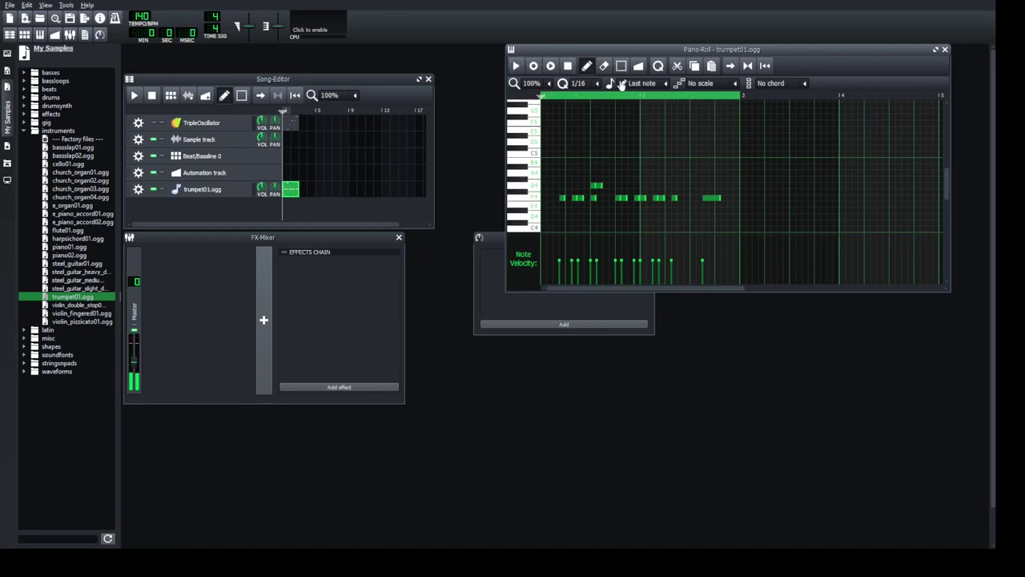
Step: Close the Piano-Roll, play the song from the Song-Editor and stop it
click(946, 49)
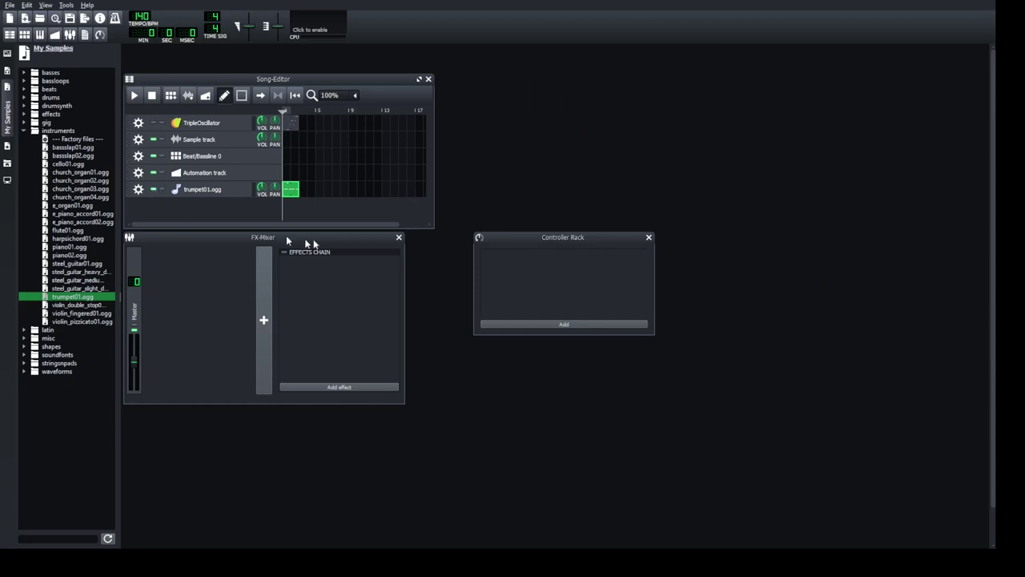
click(136, 95)
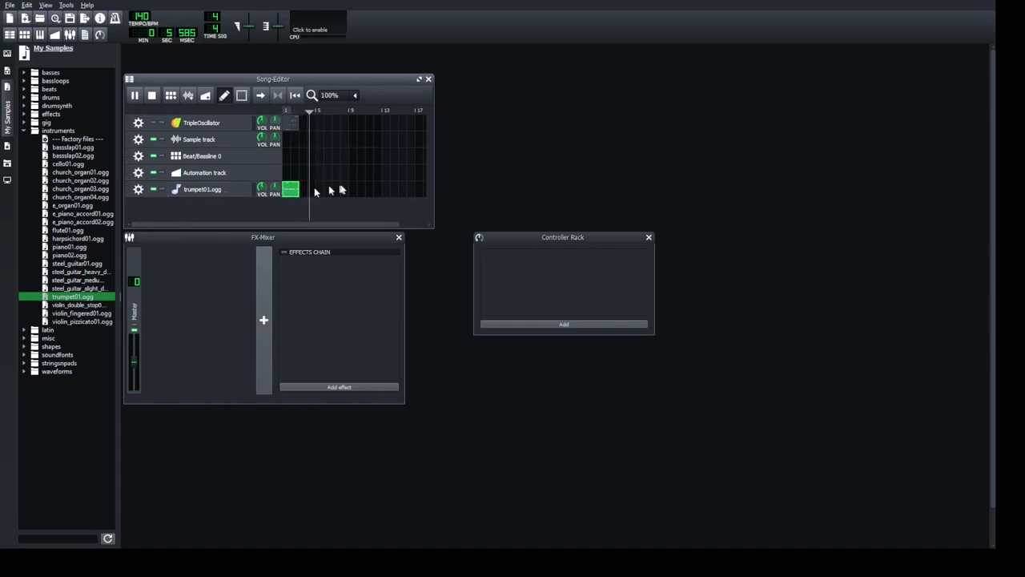
click(151, 96)
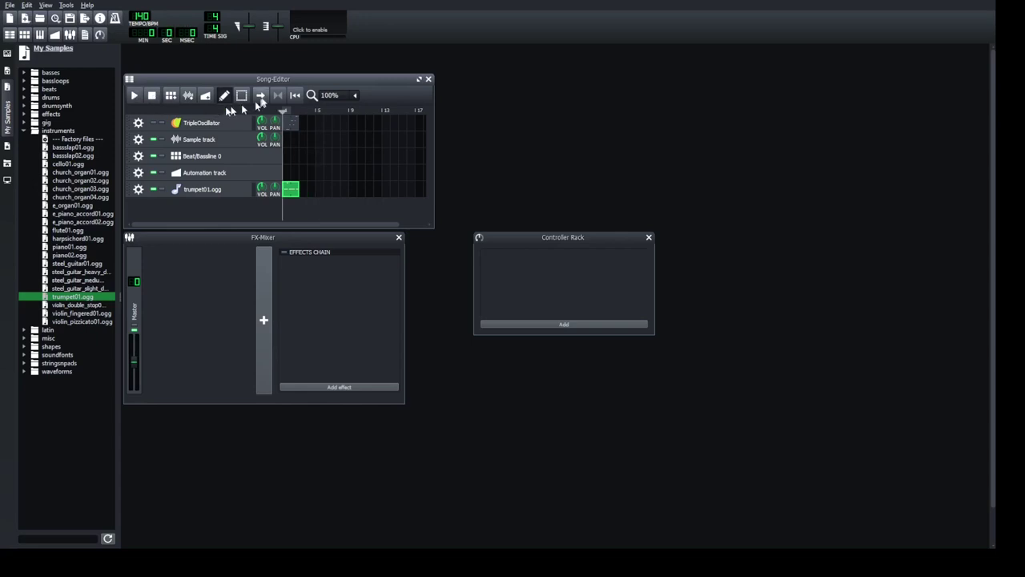
Step: Enable the Song-Editor loop points, play the looped first two bars and stop playback
click(278, 95)
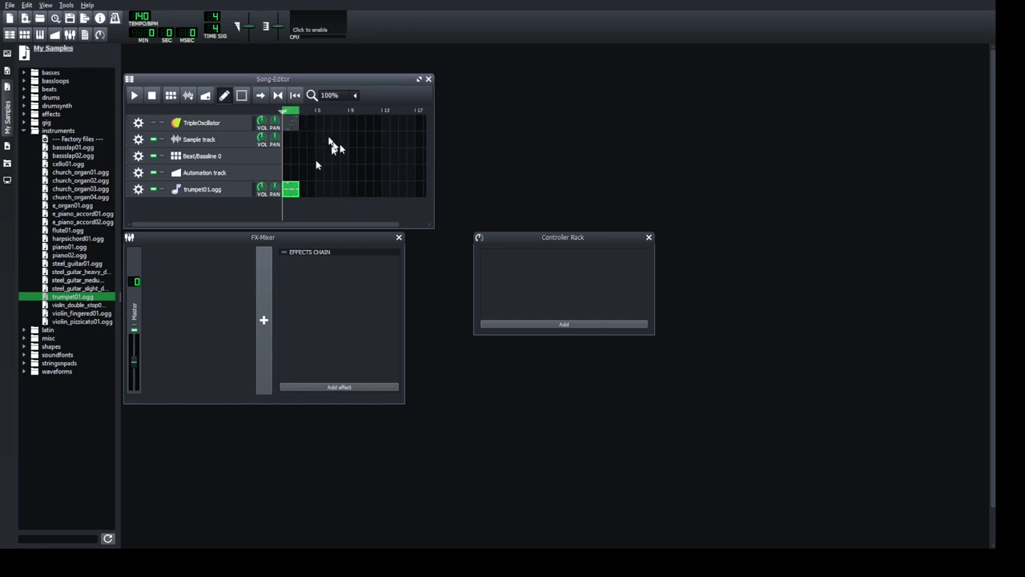
click(134, 95)
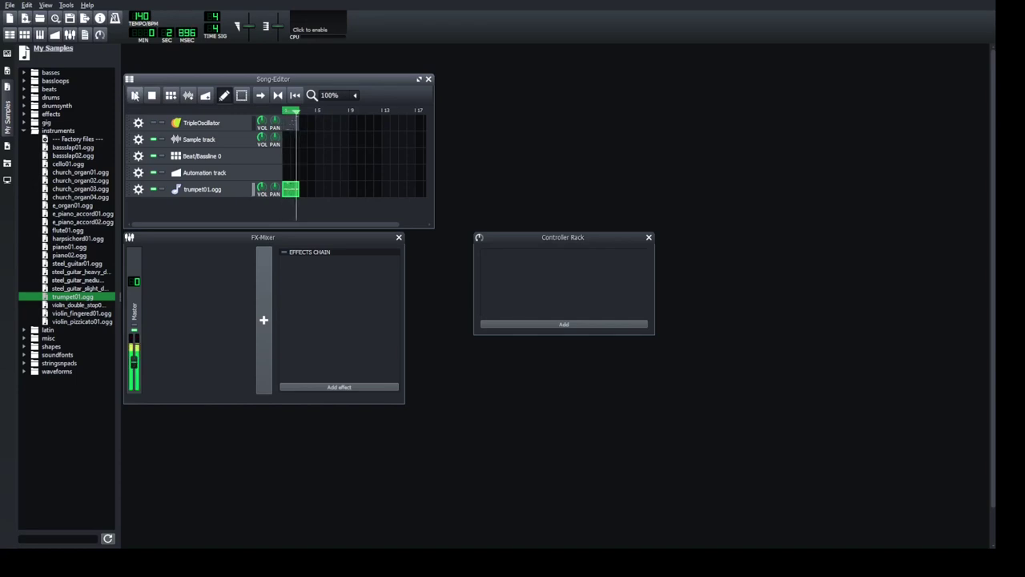
click(152, 96)
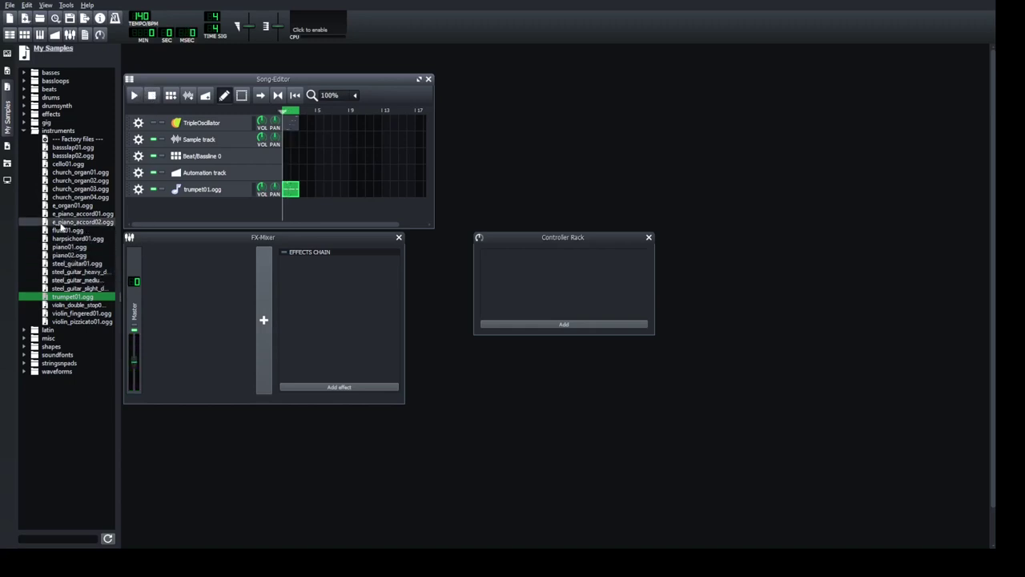
Step: Preview e_piano_accord02.ogg, add it as a new instrument track and copy the trumpet pattern to its start
click(62, 223)
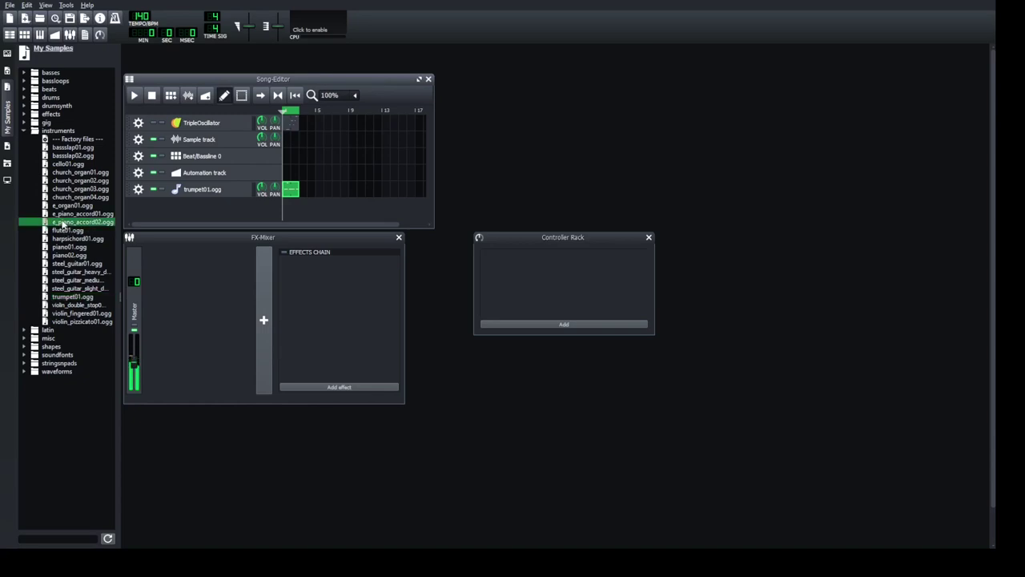
drag(62, 225, 147, 214)
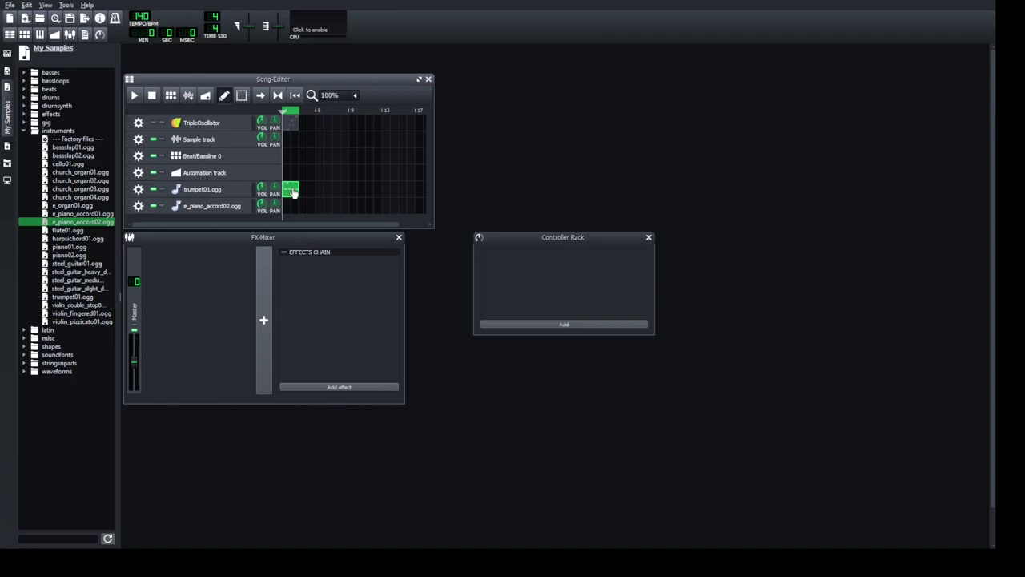
drag(293, 193, 289, 209)
Step: Play the loop with both sample tracks, mute trumpet01.ogg to hear only the electric piano, and stop playback
click(134, 95)
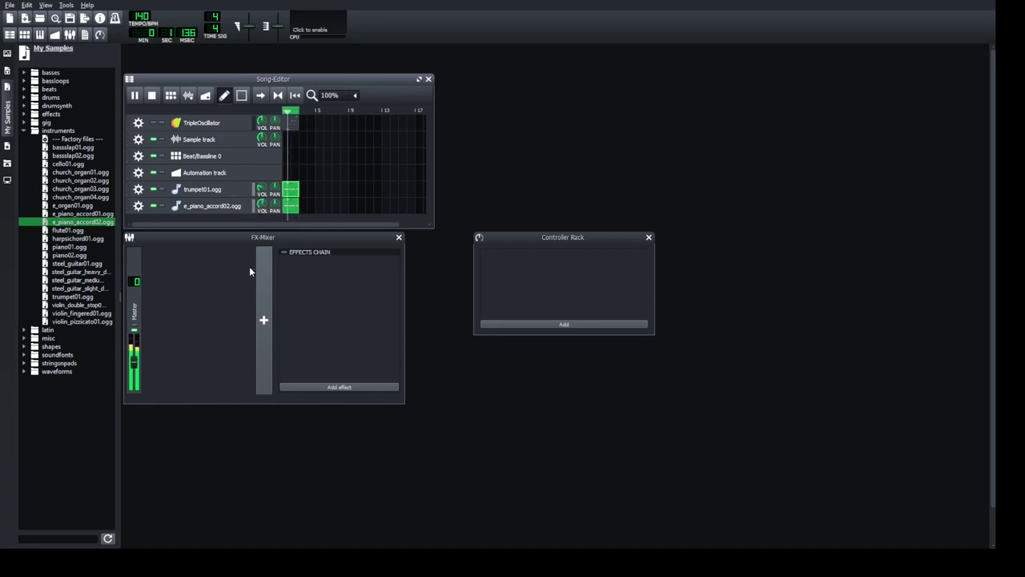
click(153, 190)
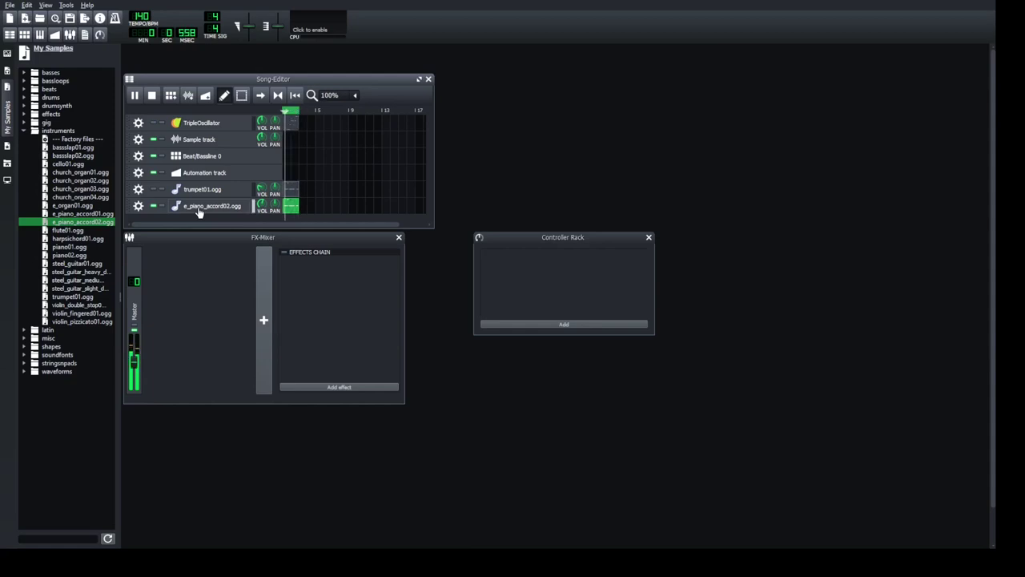
click(151, 95)
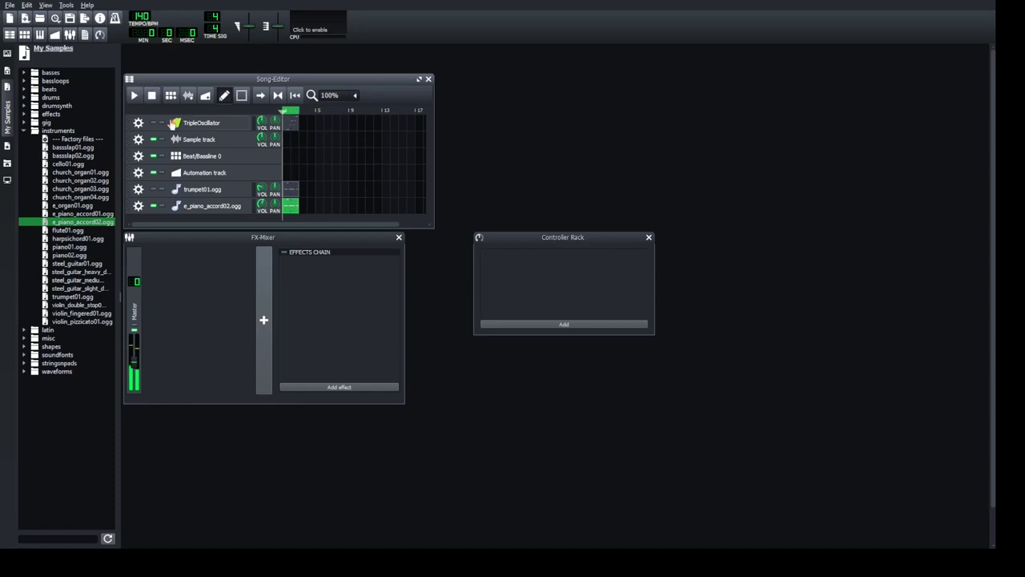
Step: Open the e_piano_accord02.ogg instrument window, move it closer to the Song-Editor and view its envelope and effects settings
click(213, 206)
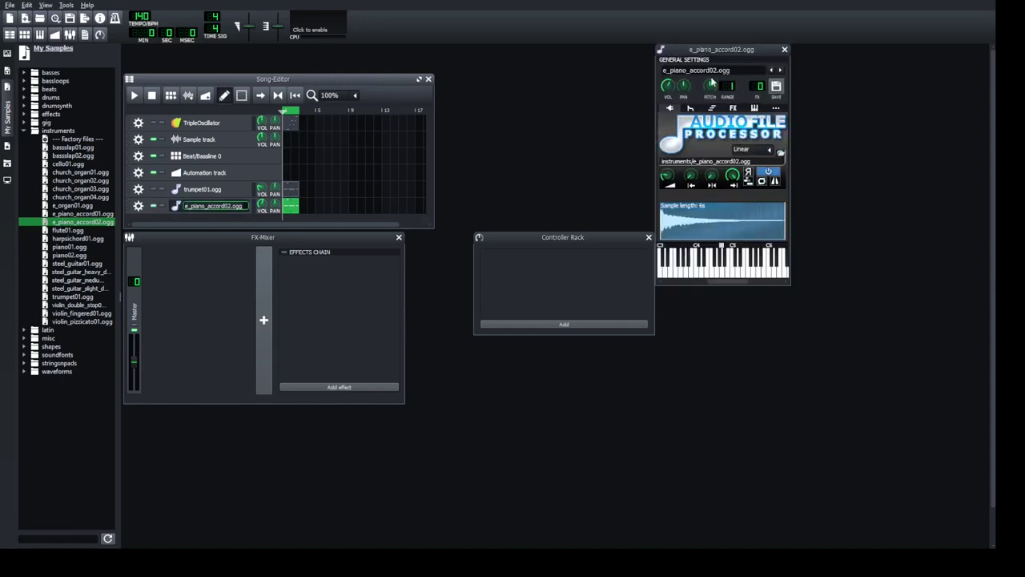
drag(738, 52, 637, 83)
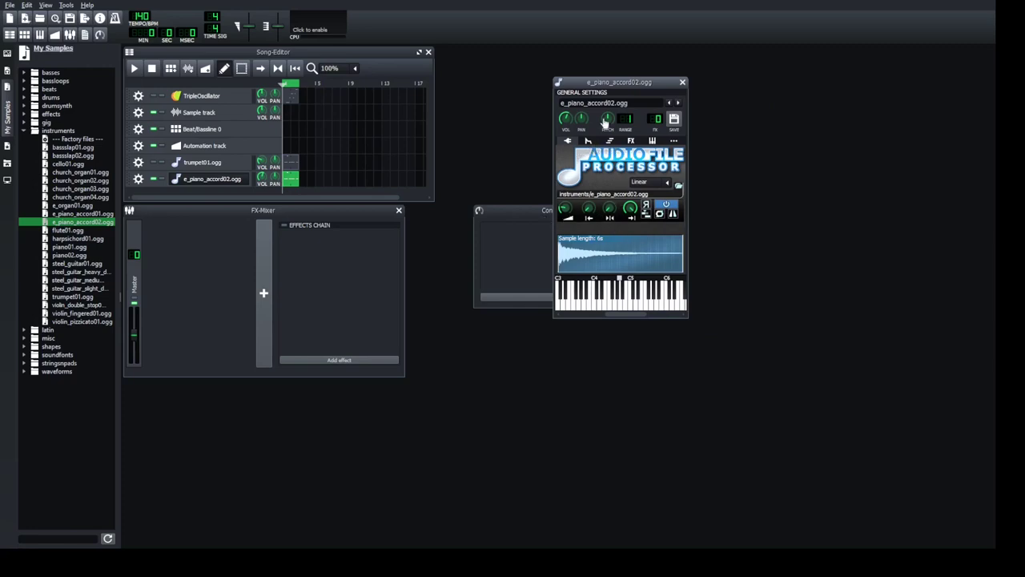
click(588, 142)
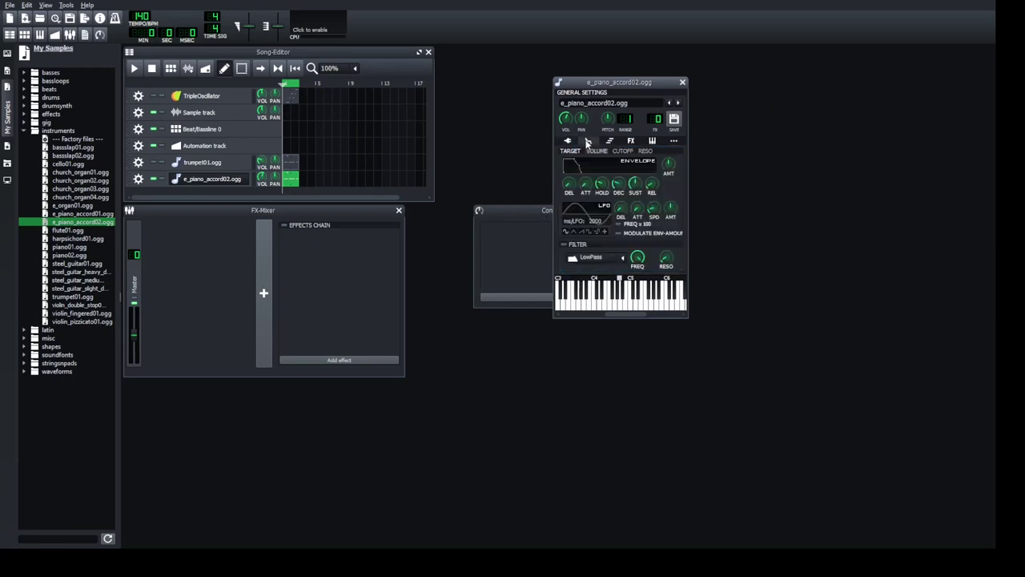
click(630, 141)
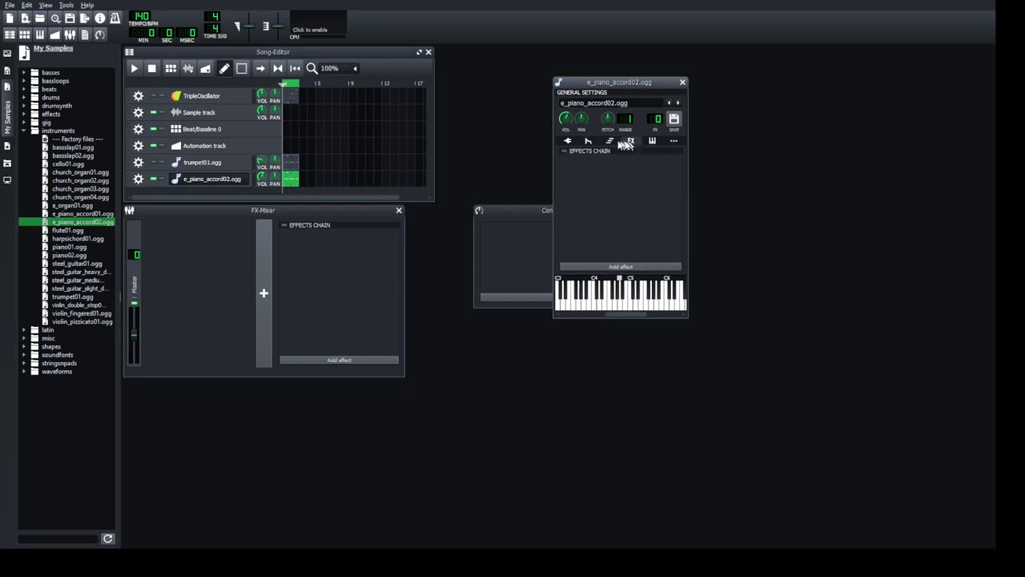
Step: Enable octave note stacking for e_piano_accord02.ogg, play the loop and increase the stacking range
click(609, 141)
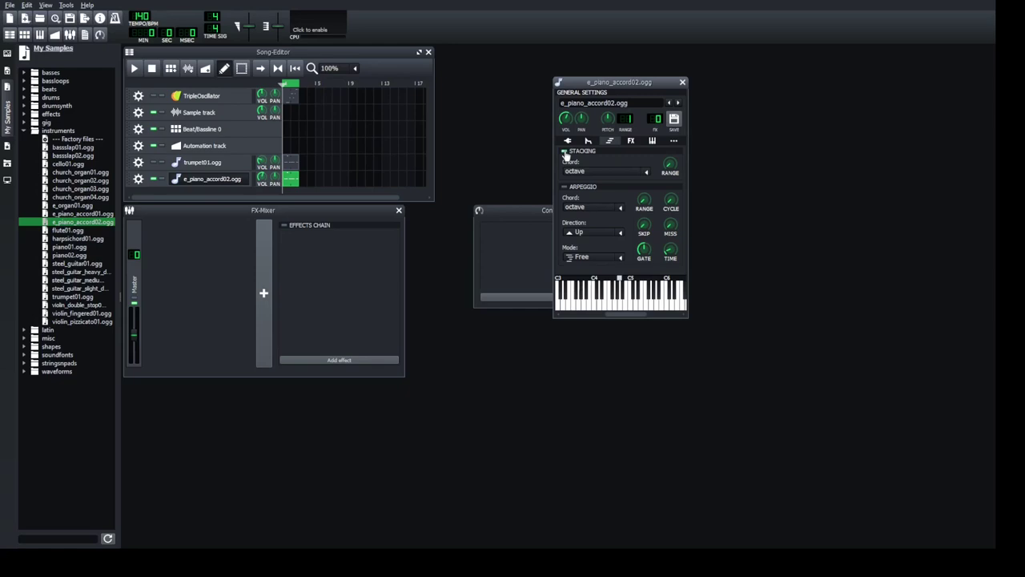
click(137, 69)
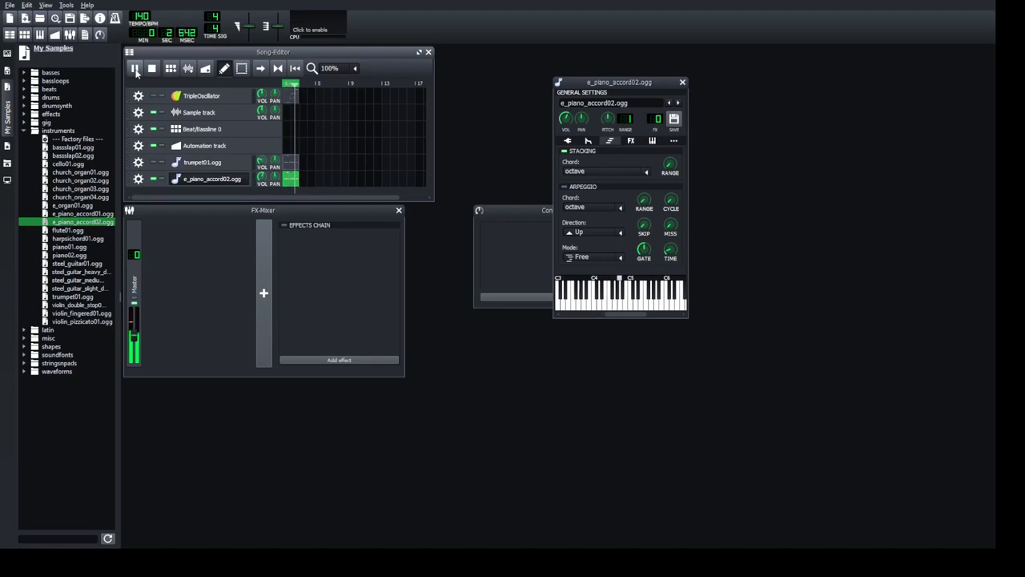
click(665, 159)
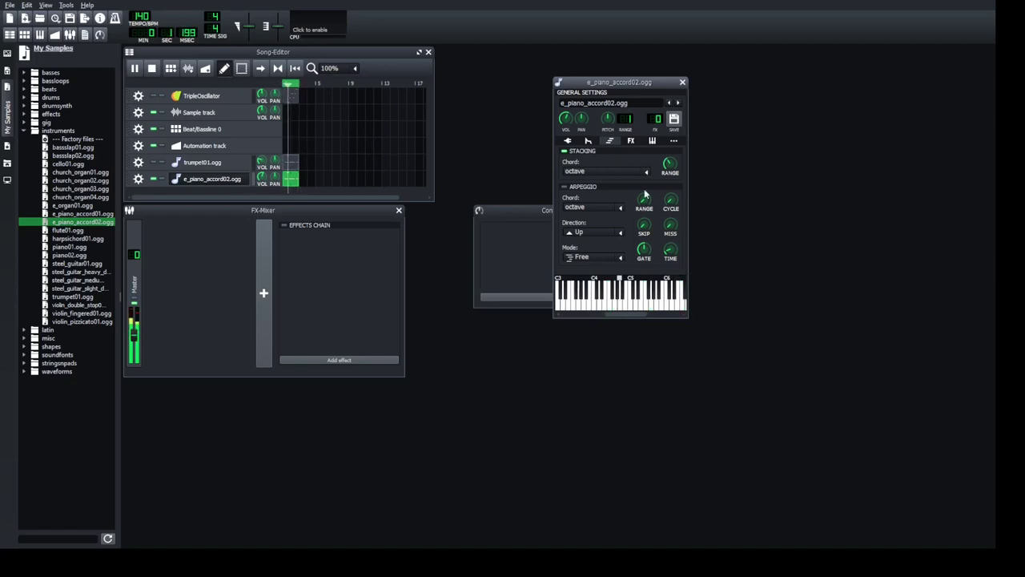
Step: Enable the octave arpeggio for e_piano_accord02.ogg, set its direction to Up and down, and stop playback
click(564, 187)
scroll(593, 232, down, 2)
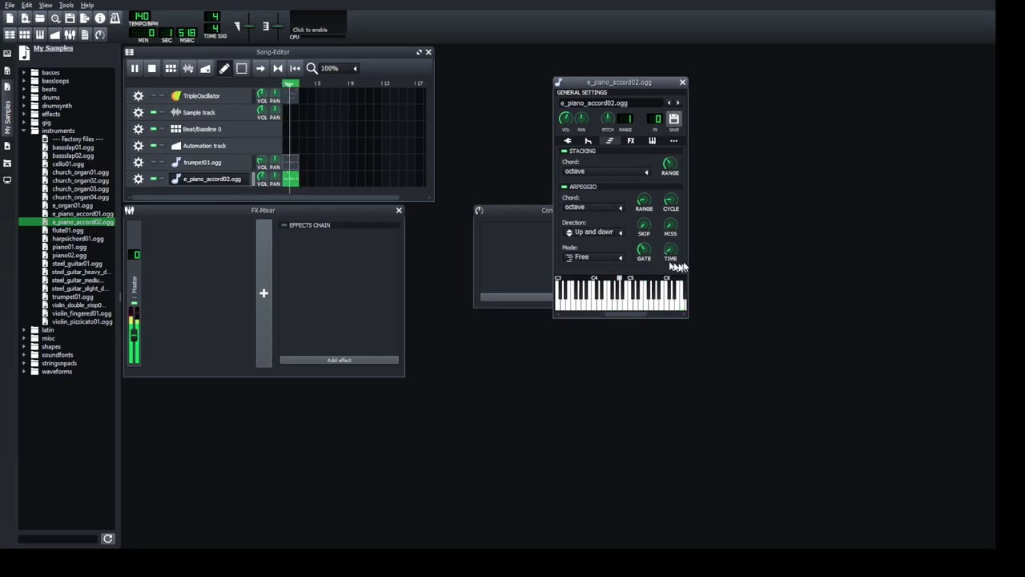
key(space)
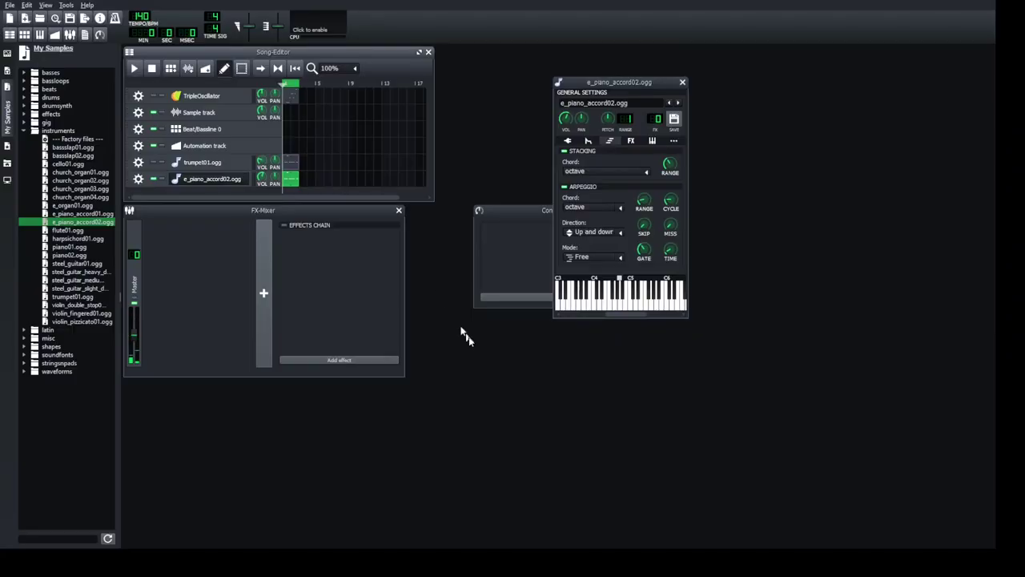